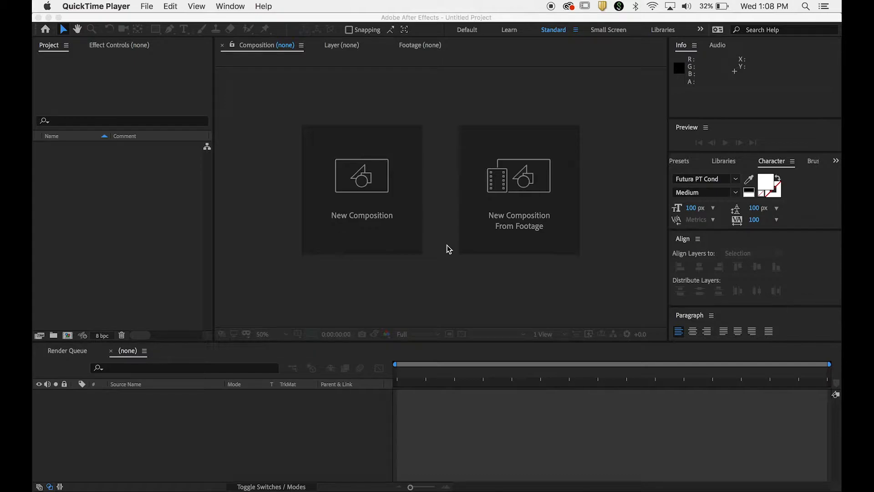
# Create a five-second HDTV 1080 29.97 composition (1920 x 1080) named WIPE ME DOWN
pyautogui.click(363, 207)
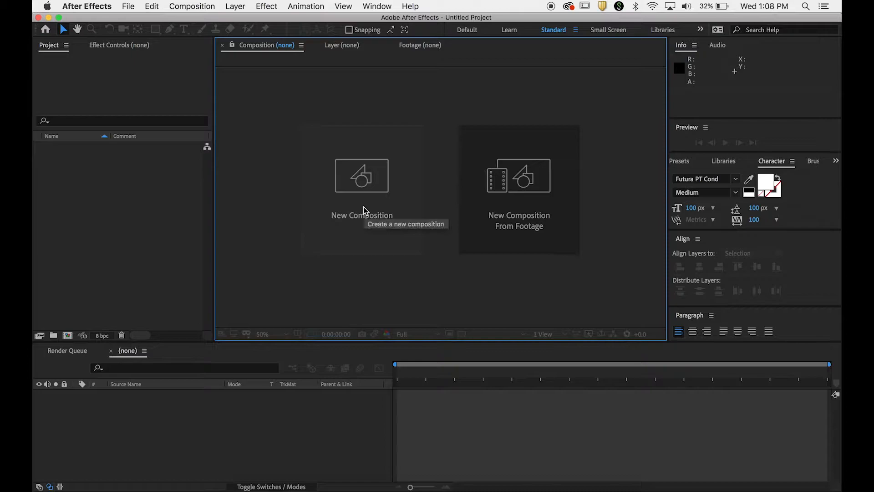
pyautogui.click(364, 208)
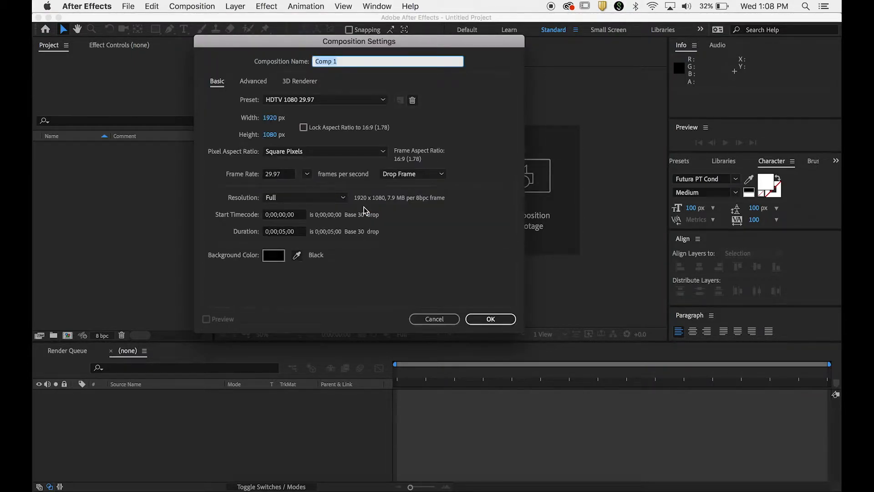
pyautogui.write('W')
pyautogui.write('OR')
pyautogui.press('BackSpace')
pyautogui.press('BackSpace')
pyautogui.write('IPE ME DOWN')
pyautogui.press('Return')
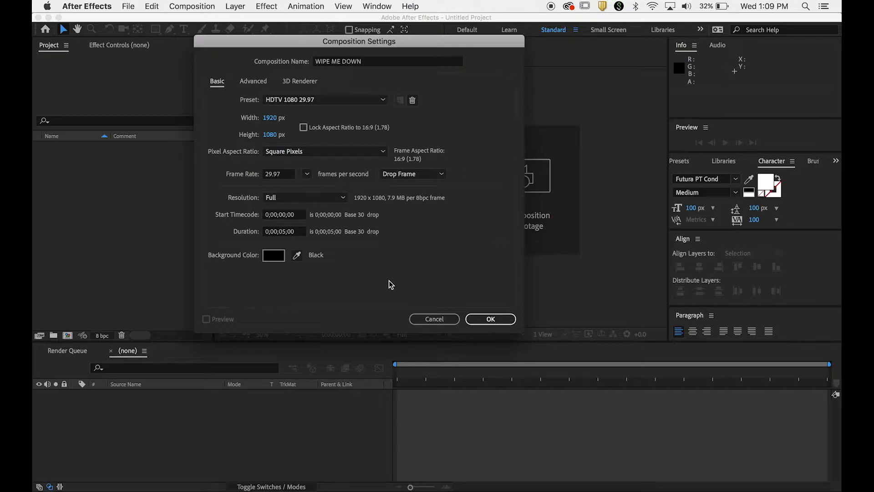
pyautogui.click(492, 320)
pyautogui.press('capslock')
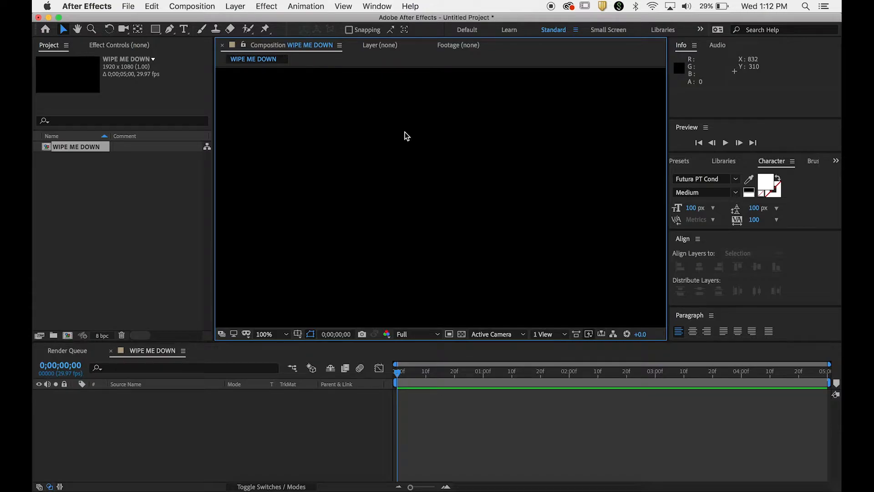
# Add a text layer reading TEXT WIPE near the middle of the composition
pyautogui.click(184, 29)
pyautogui.click(383, 198)
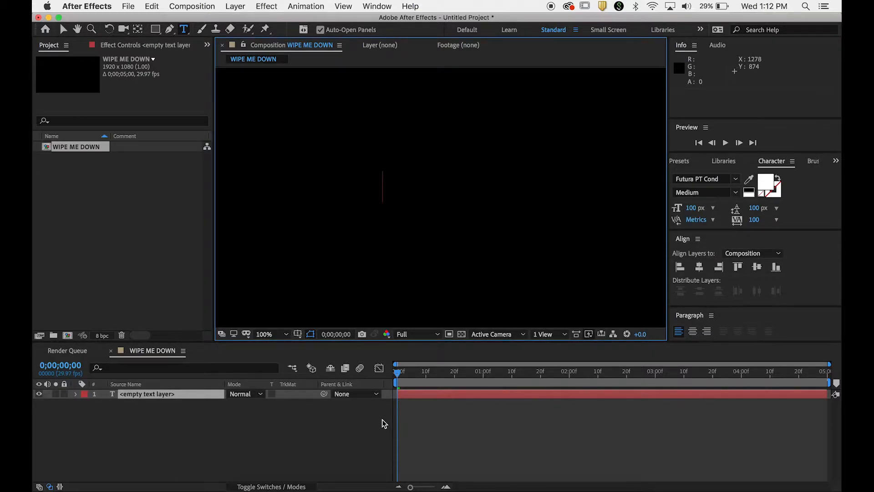
pyautogui.write('TET')
pyautogui.press('BackSpace')
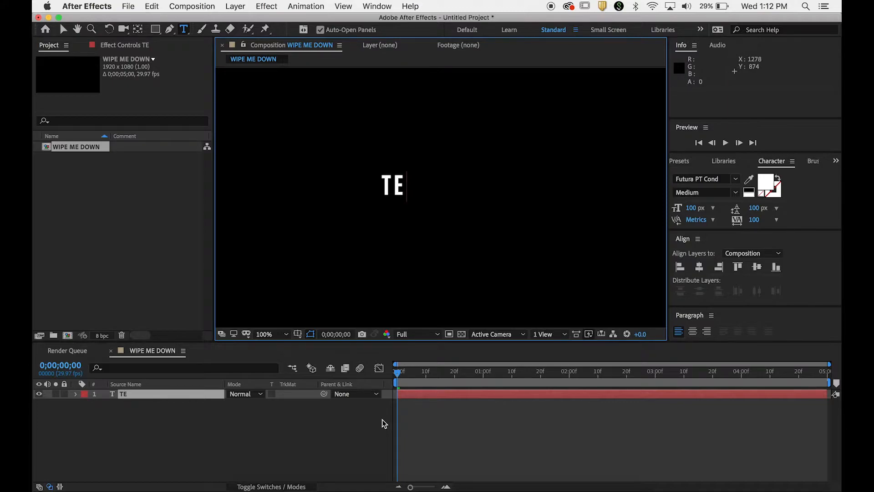
pyautogui.write('XT WIPE')
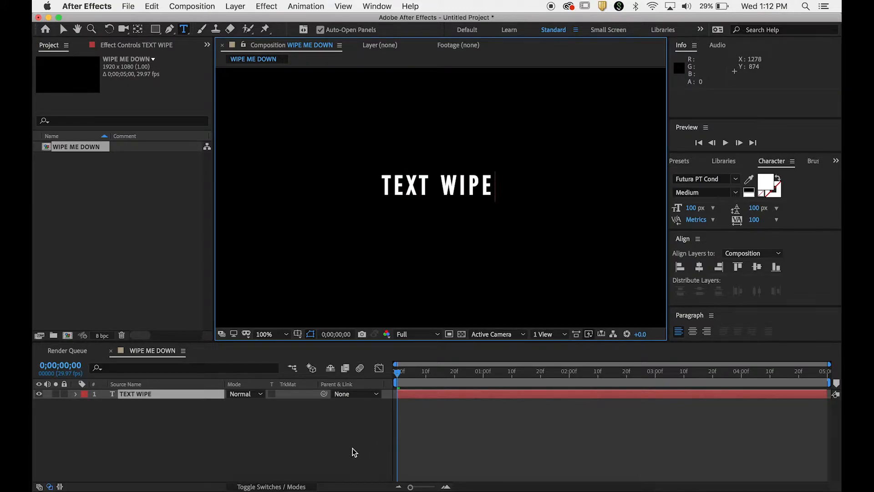
pyautogui.click(334, 452)
pyautogui.press('v')
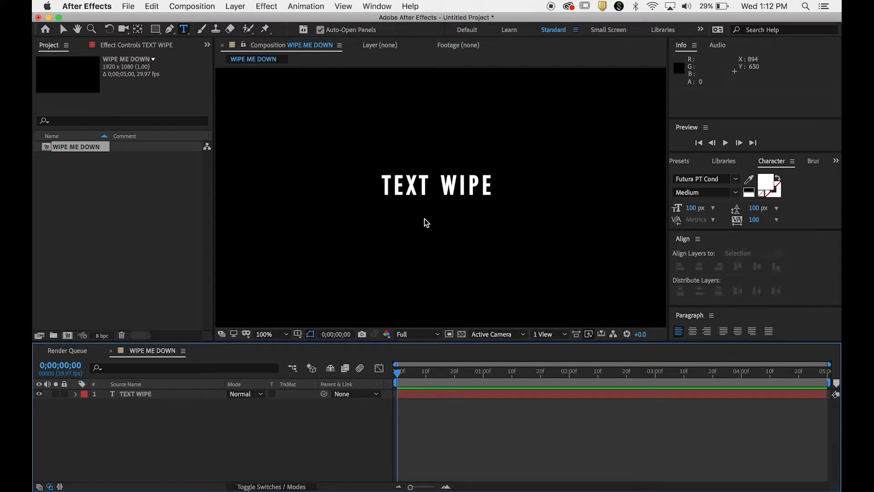
# Move the text layer's anchor point to the centre of the TEXT WIPE lettering with the Pan Behind tool
pyautogui.click(431, 194)
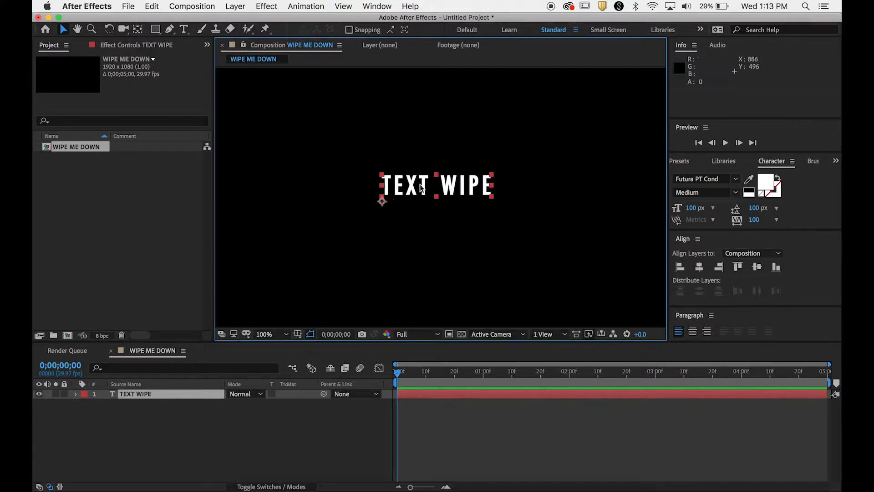
pyautogui.click(139, 30)
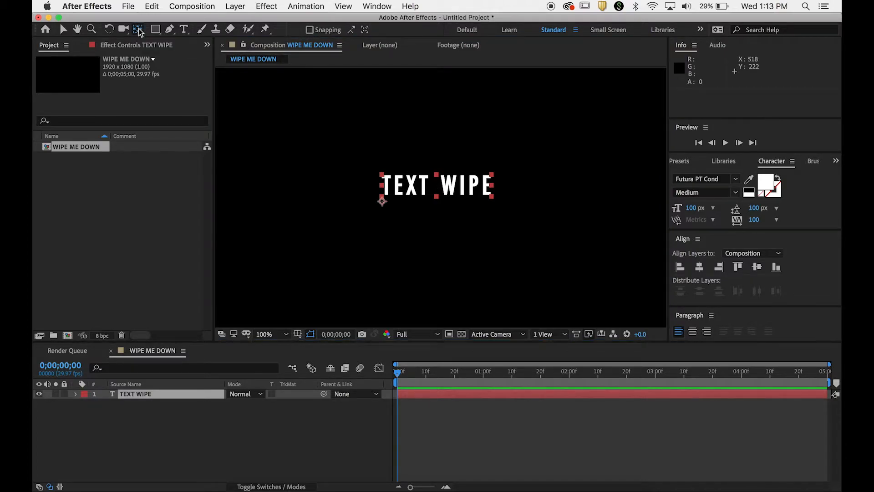
pyautogui.click(382, 202)
pyautogui.moveTo(382, 203); pyautogui.dragTo(435, 192)
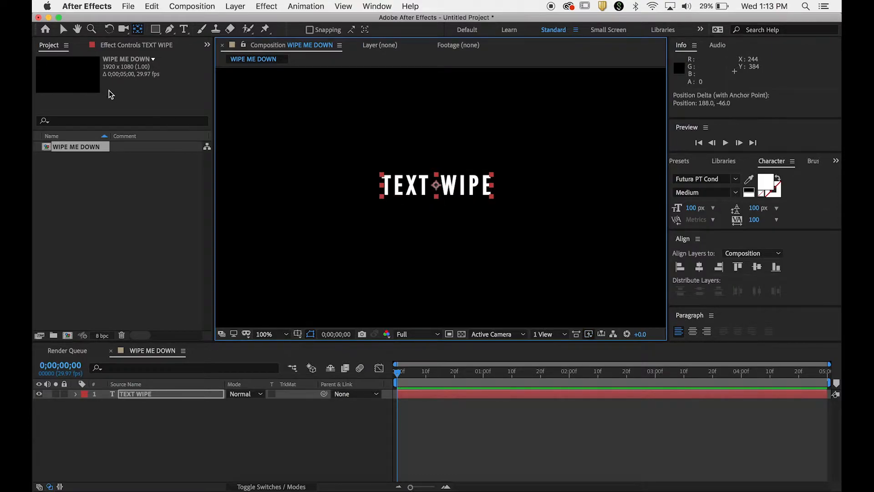
pyautogui.click(69, 33)
pyautogui.click(264, 447)
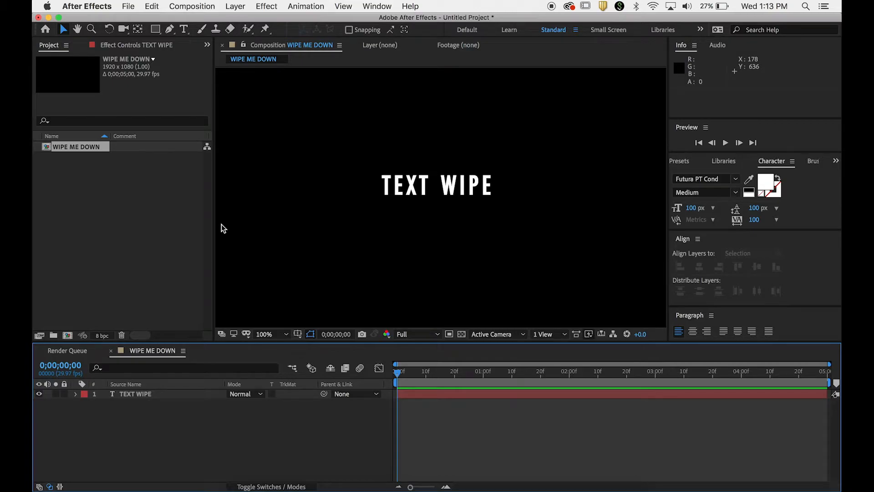
# Draw a text-height vertical line just before the first letter with the Pen tool, using no fill and a white 5 px solid stroke
pyautogui.click(170, 29)
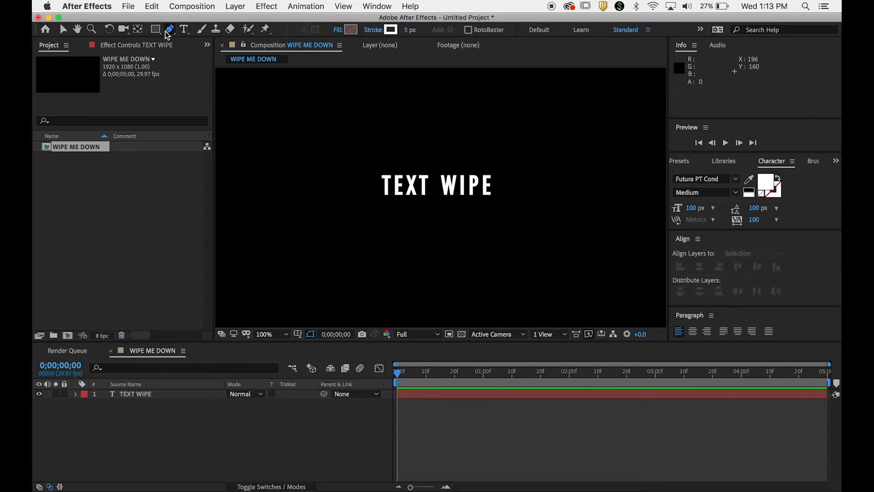
pyautogui.click(371, 35)
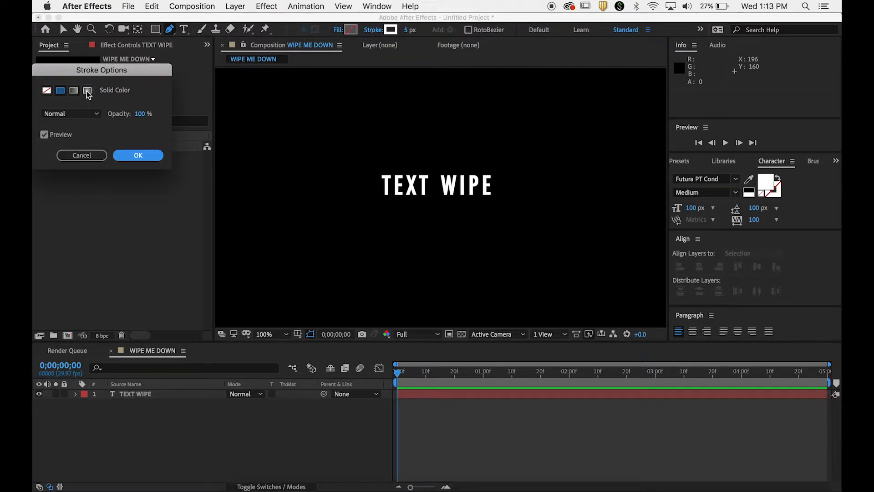
pyautogui.click(135, 157)
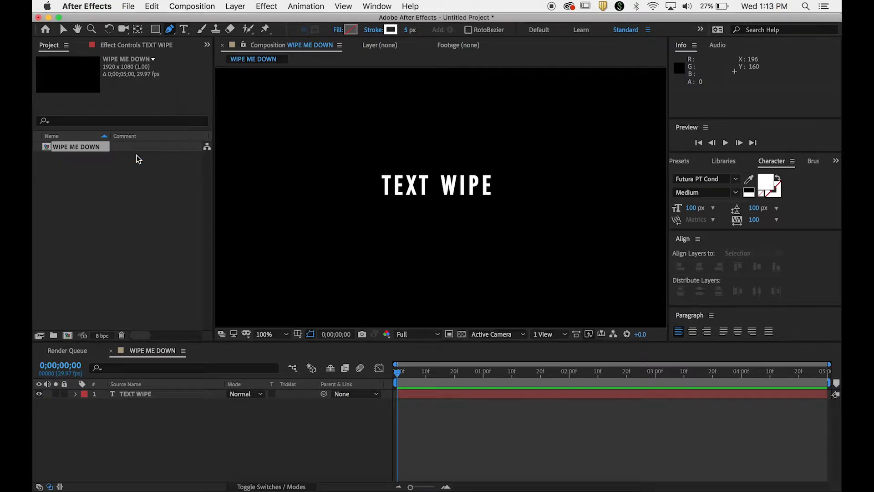
pyautogui.click(350, 30)
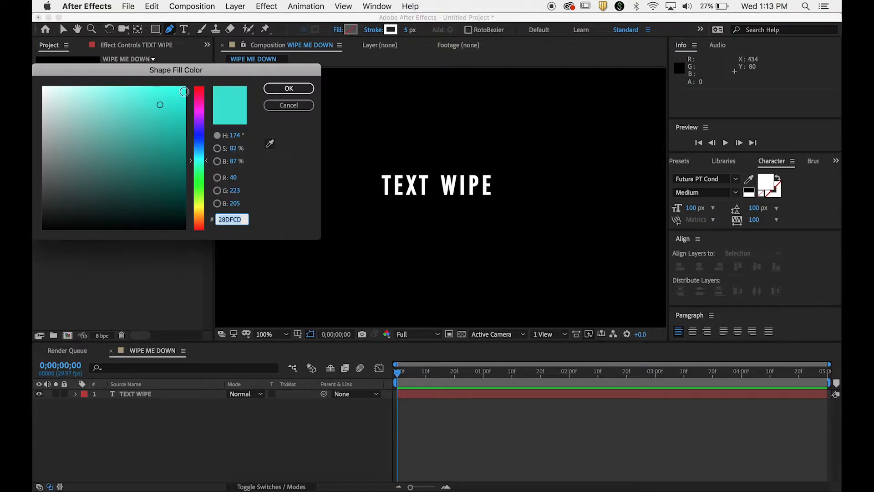
pyautogui.click(289, 105)
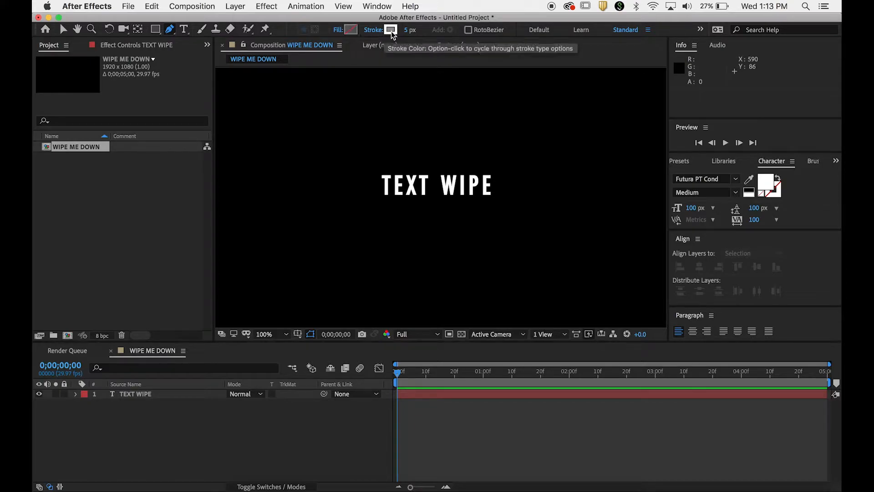
pyautogui.click(375, 175)
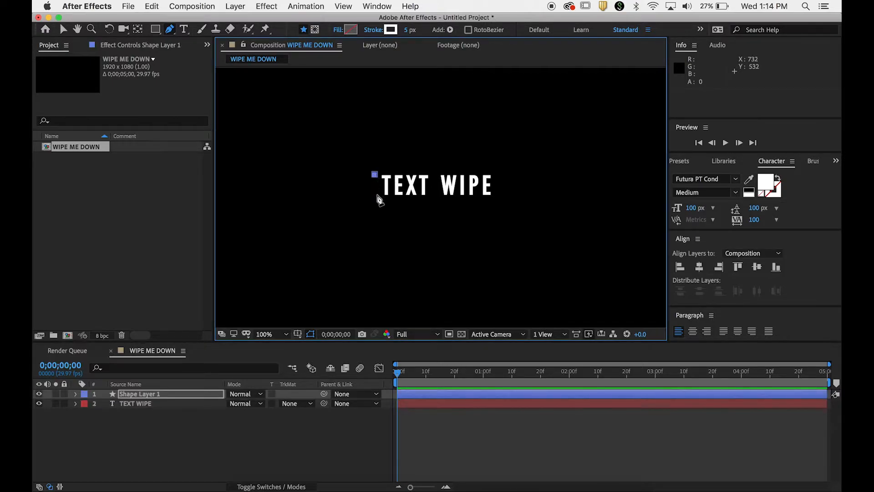
pyautogui.click(374, 196)
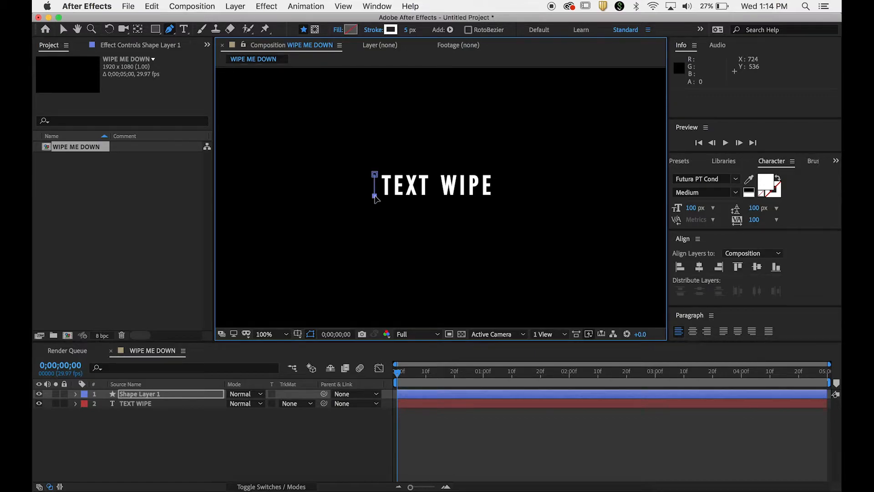
pyautogui.click(332, 433)
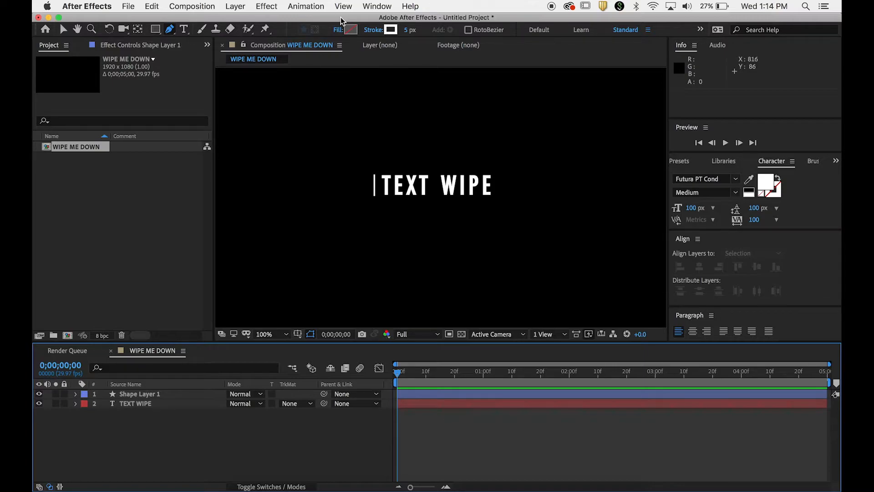
# Draw a rectangle about 414 by 127 px over the text on its own shape layer, with no stroke and a solid turquoise fill
pyautogui.click(156, 30)
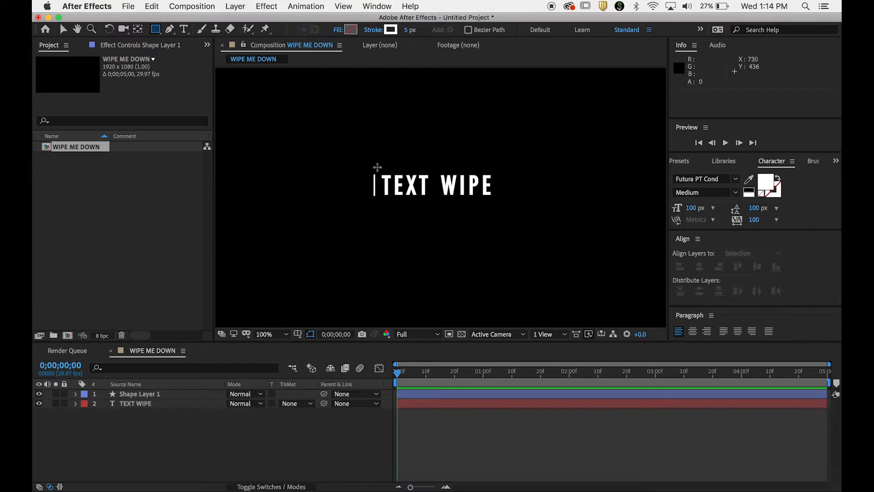
pyautogui.moveTo(380, 172)
pyautogui.mouseDown()
pyautogui.moveTo(391, 205)
pyautogui.moveTo(497, 202)
pyautogui.mouseUp()
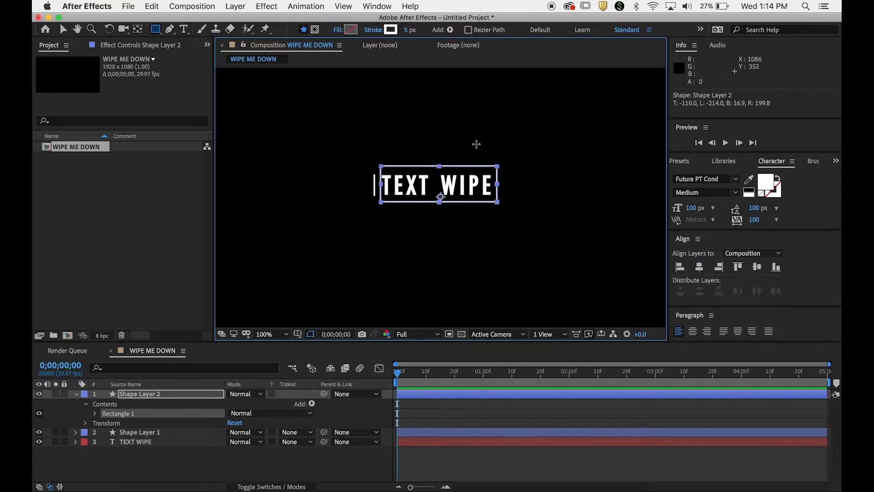
pyautogui.click(374, 32)
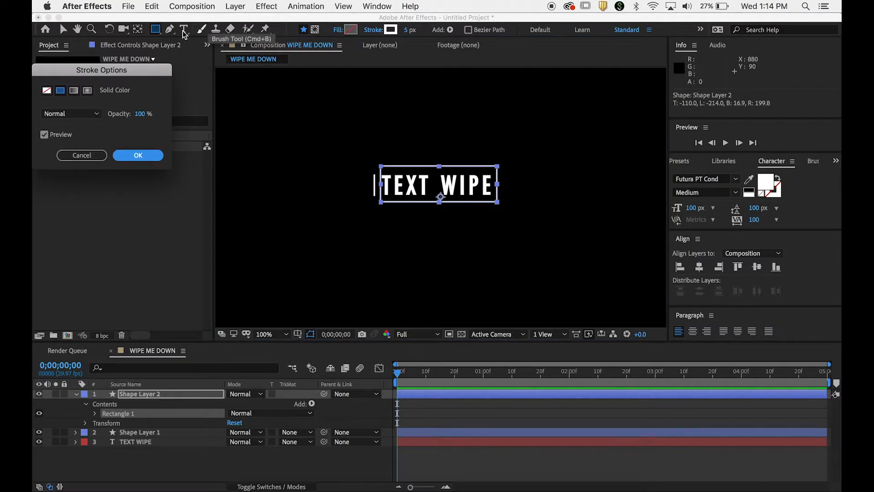
pyautogui.click(46, 91)
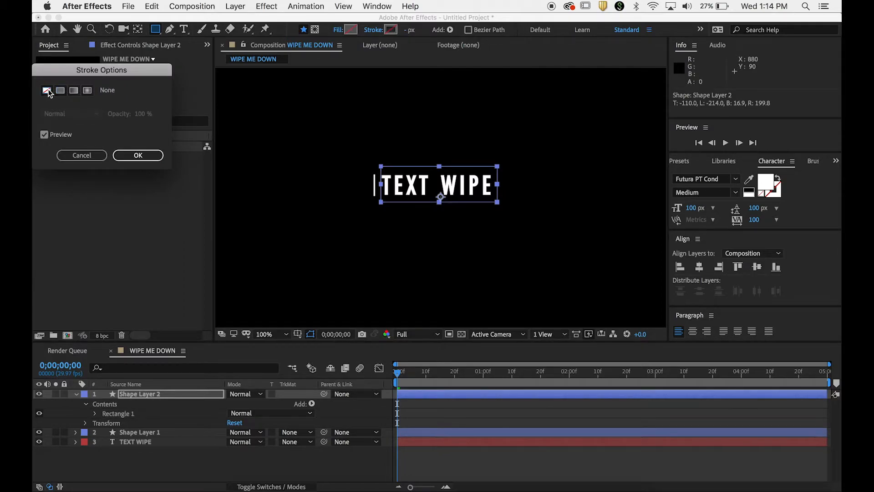
pyautogui.click(148, 155)
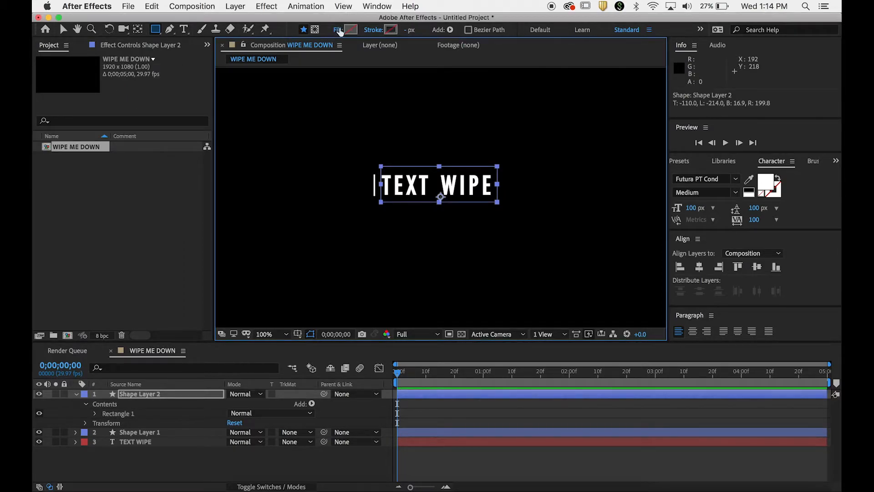
pyautogui.click(337, 30)
pyautogui.click(60, 91)
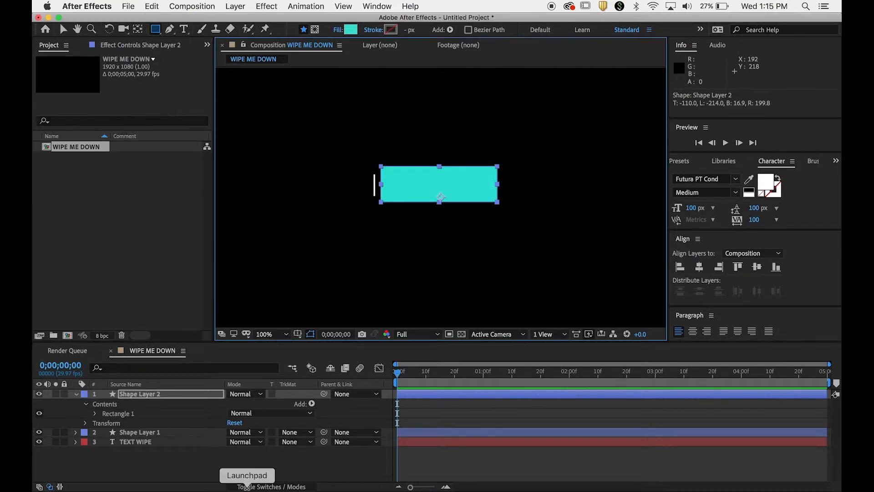
pyautogui.click(256, 463)
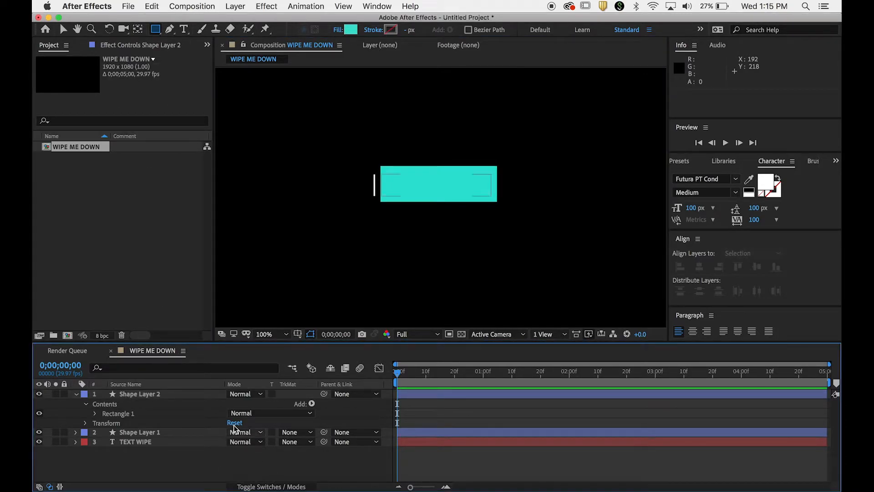
# Rename the rectangle's shape layer as Mask
pyautogui.click(163, 397)
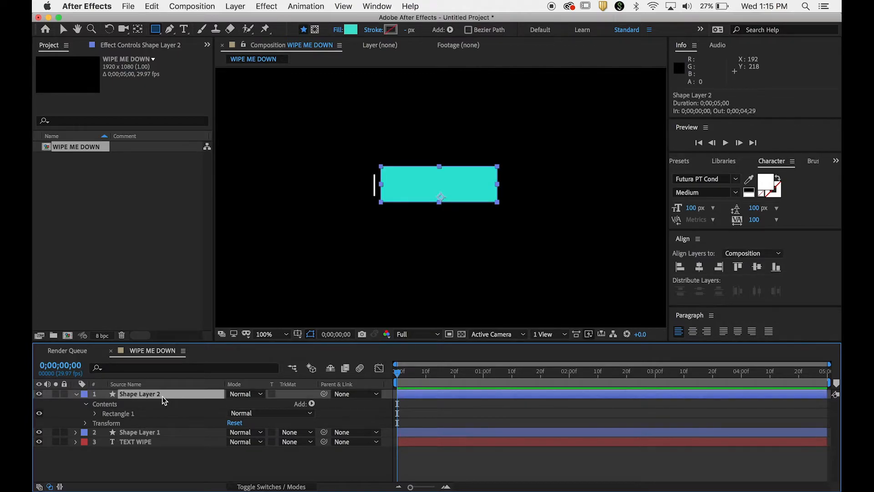
pyautogui.press('Return')
pyautogui.write('Mask')
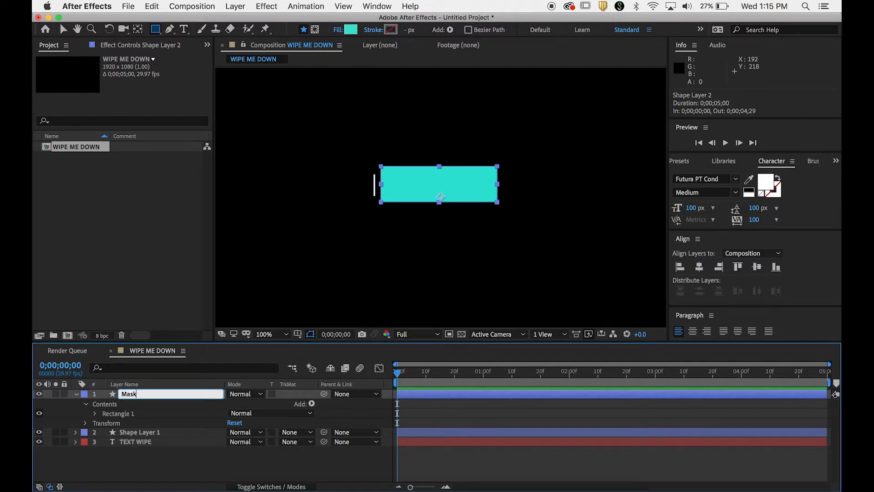
pyautogui.click(138, 468)
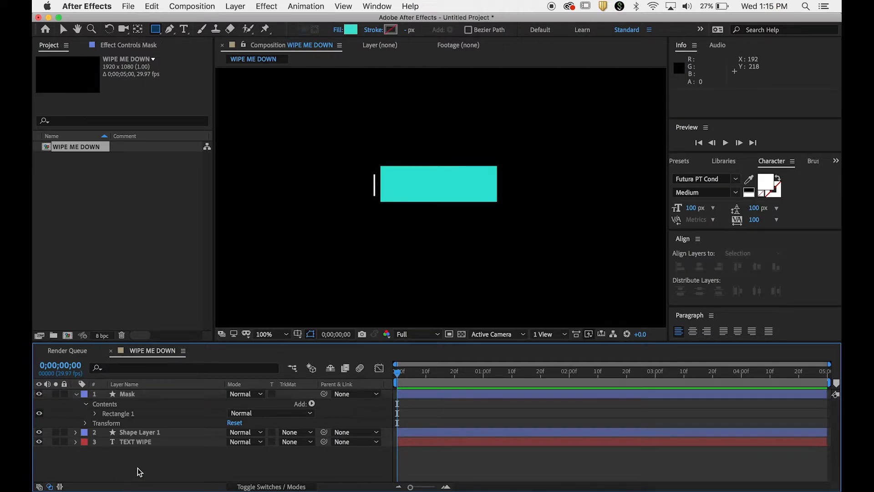
# Rename the vertical line's shape layer as Cursor
pyautogui.click(145, 433)
pyautogui.press('Return')
pyautogui.write('C')
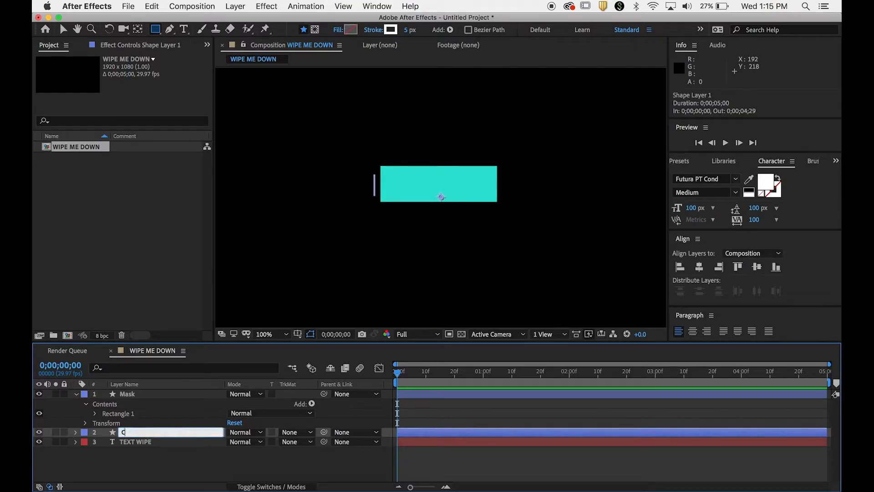
pyautogui.write('ursor')
pyautogui.click(140, 475)
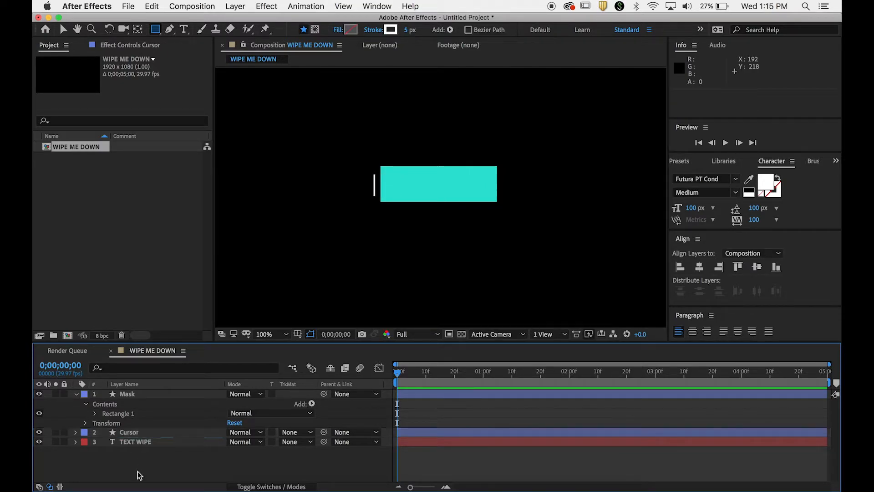
# Collapse the Mask layer's properties and place it between the Cursor and TEXT WIPE layers, keeping it selected
pyautogui.click(77, 394)
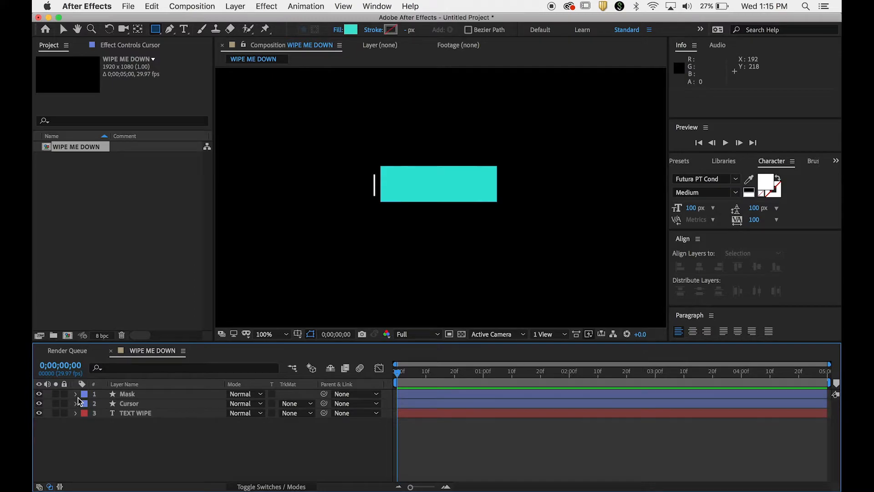
pyautogui.click(132, 395)
pyautogui.moveTo(133, 394); pyautogui.dragTo(141, 413)
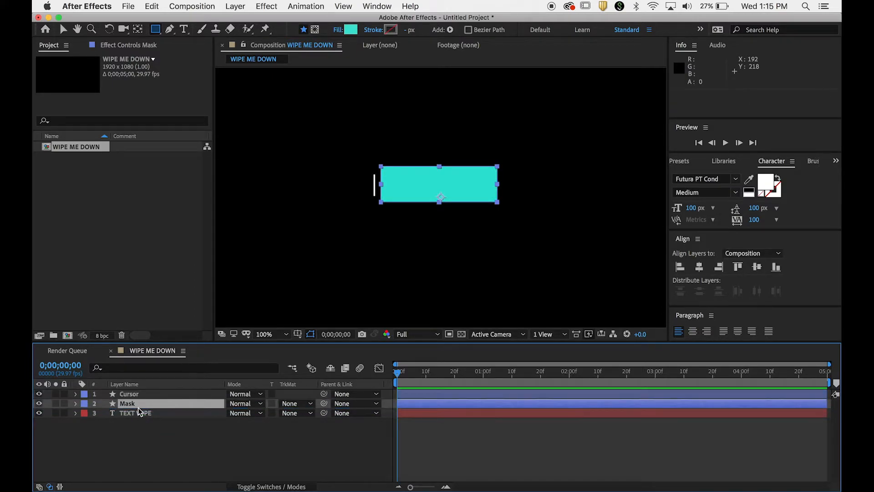
pyautogui.click(180, 462)
pyautogui.click(140, 403)
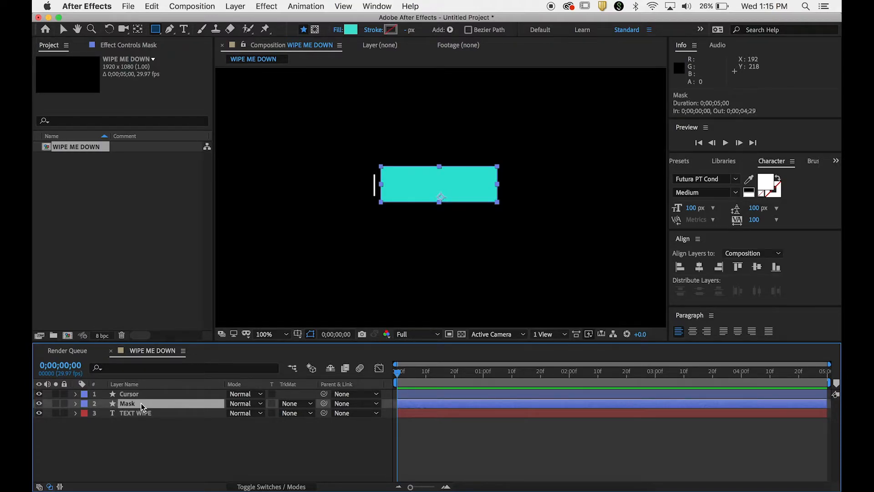
# Move the Mask layer to position 521, 544 so its edge meets the cursor line just before the text
pyautogui.press('p')
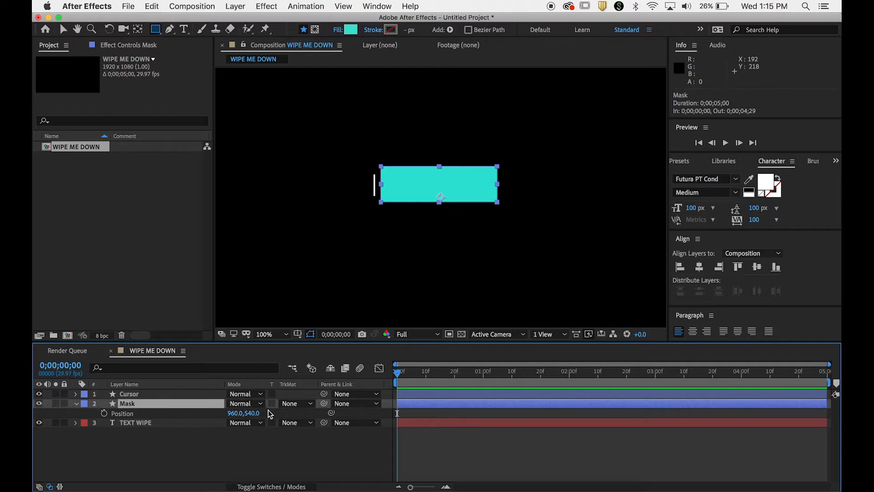
pyautogui.moveTo(234, 417); pyautogui.dragTo(101, 420)
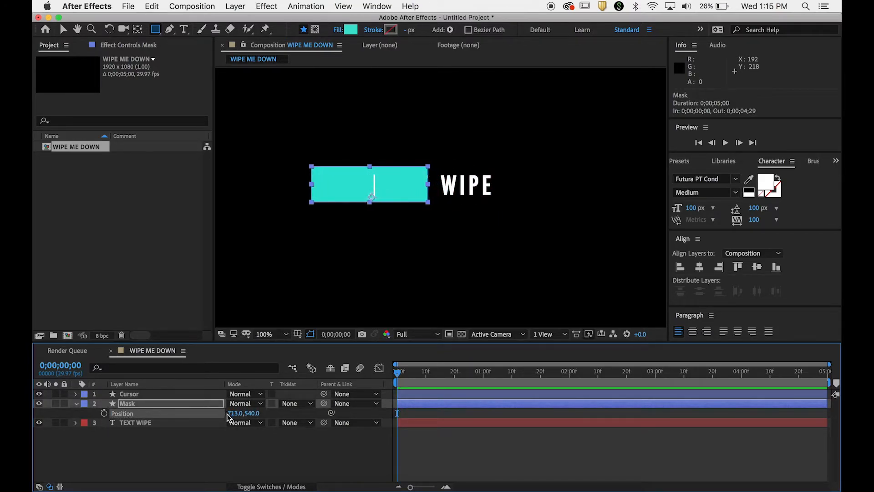
pyautogui.moveTo(209, 411); pyautogui.dragTo(119, 402)
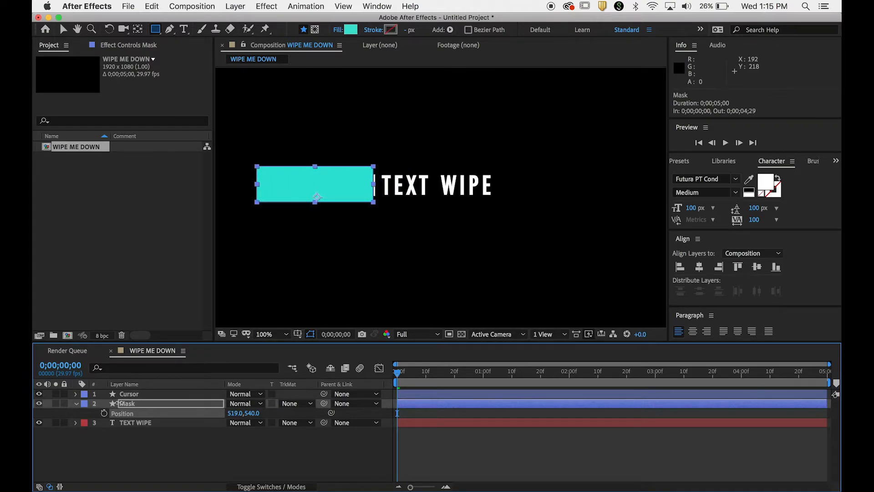
pyautogui.click(266, 338)
pyautogui.click(280, 269)
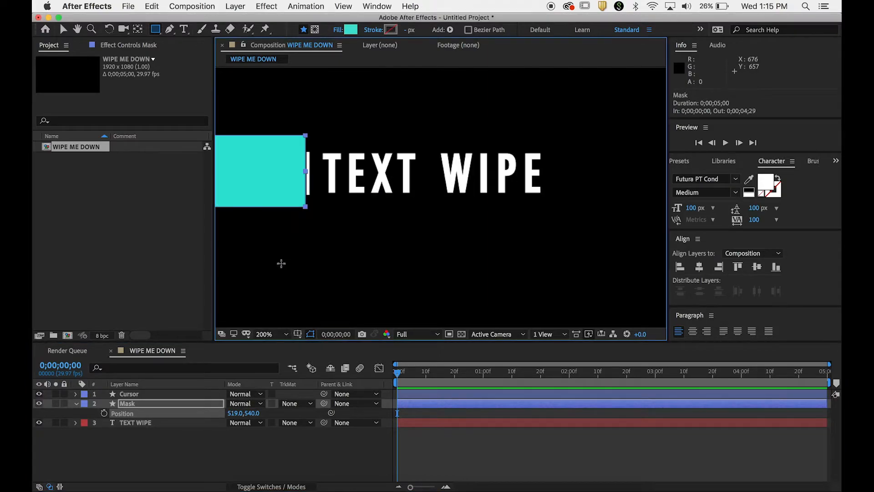
pyautogui.moveTo(251, 413); pyautogui.dragTo(231, 412)
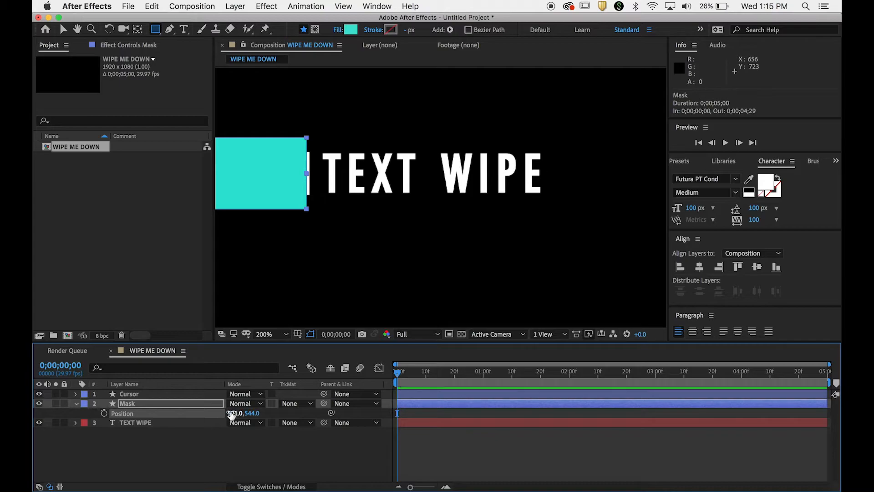
# Scale the Cursor layer to 158% so the line matches the height of the turquoise rectangle
pyautogui.click(159, 393)
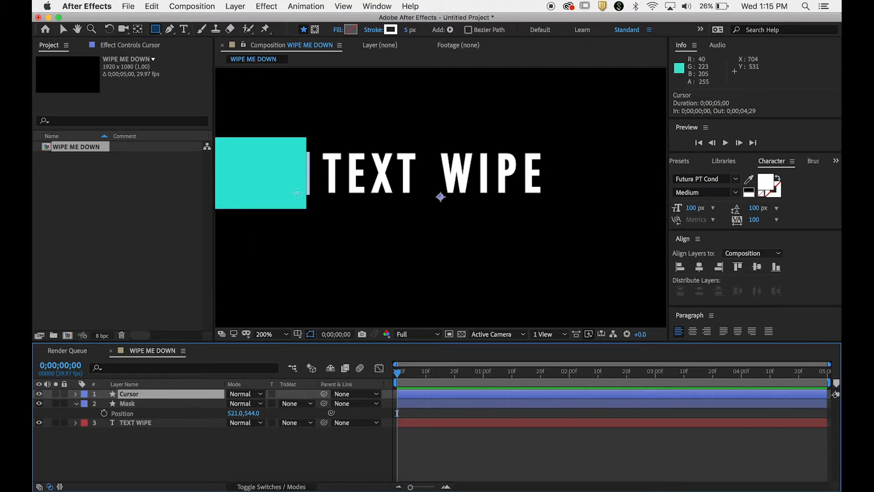
pyautogui.press('v')
pyautogui.click(309, 187)
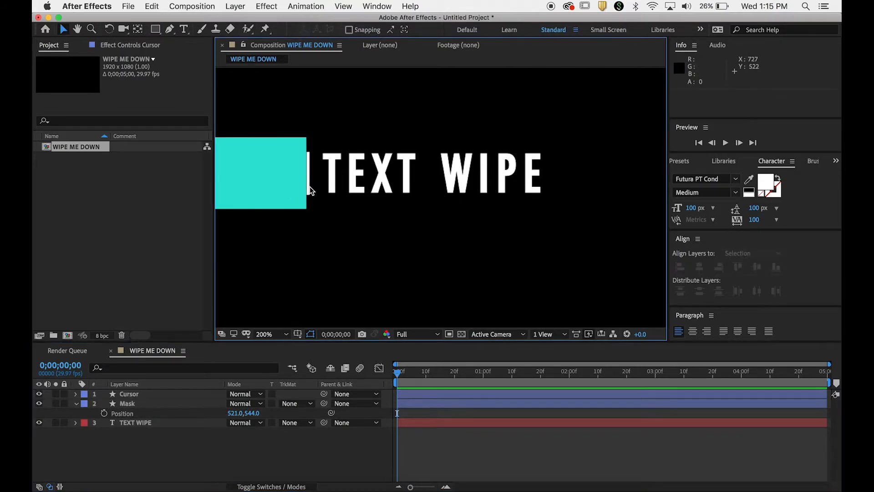
pyautogui.click(183, 394)
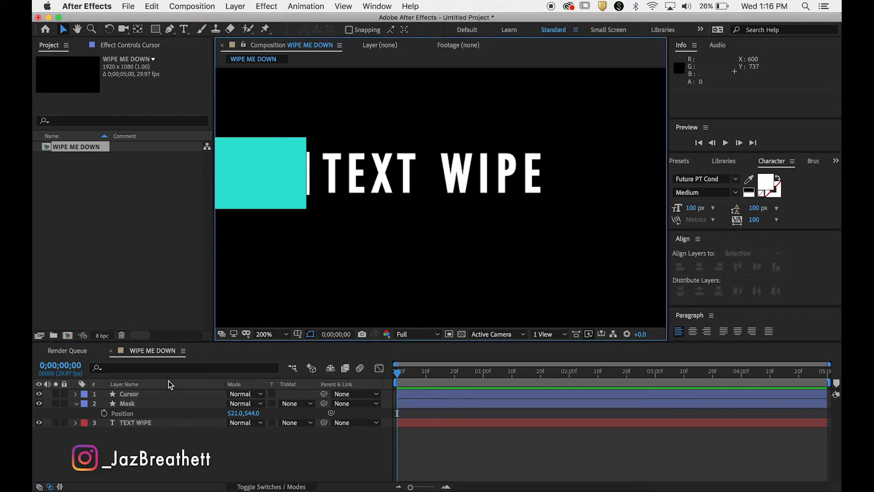
pyautogui.press('s')
pyautogui.moveTo(234, 403); pyautogui.dragTo(231, 130)
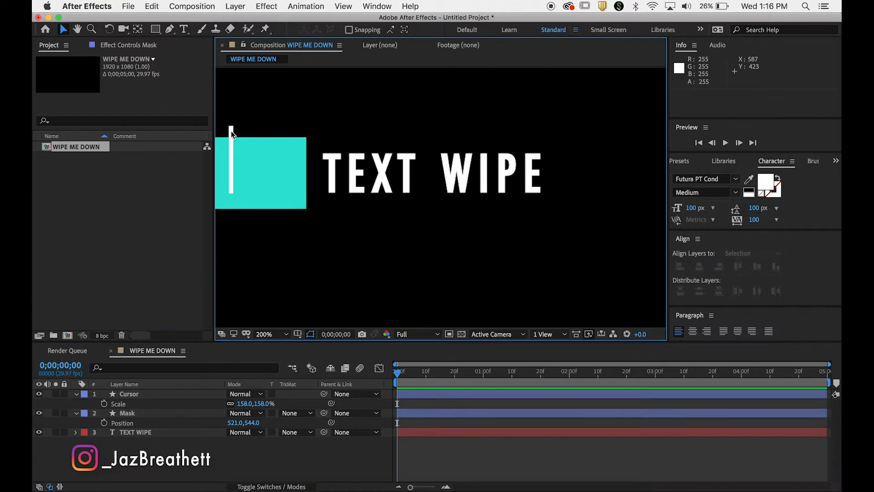
# Position the Cursor layer at 1101, 563 and the Mask layer at 525, 544 so they sit side by side before the text
pyautogui.press('p')
pyautogui.moveTo(239, 404); pyautogui.dragTo(235, 423)
pyautogui.click(225, 450)
pyautogui.click(274, 457)
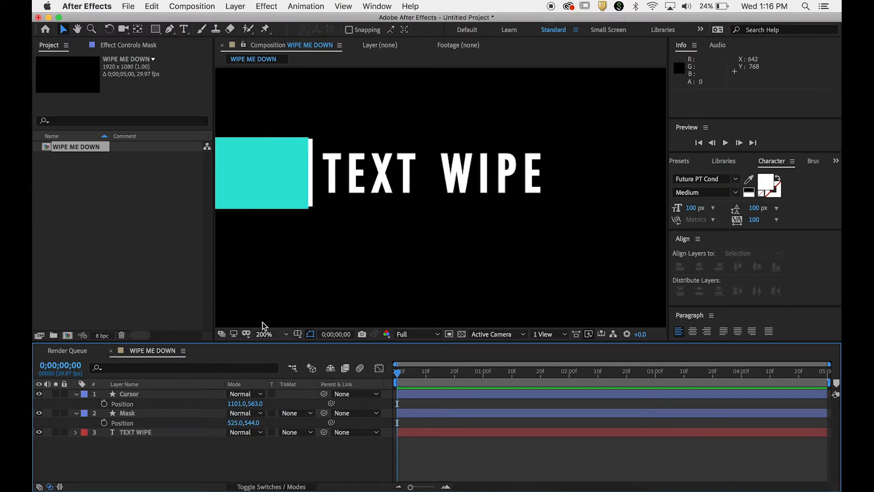
pyautogui.click(261, 333)
pyautogui.click(268, 248)
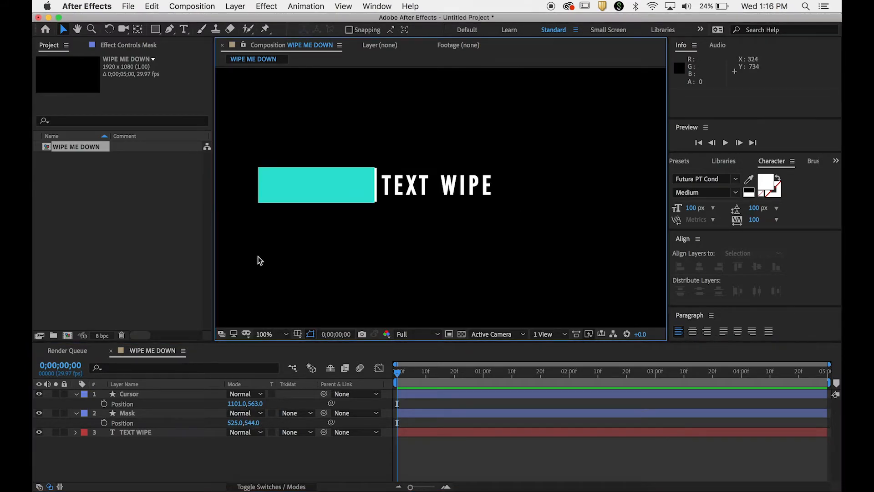
pyautogui.click(198, 467)
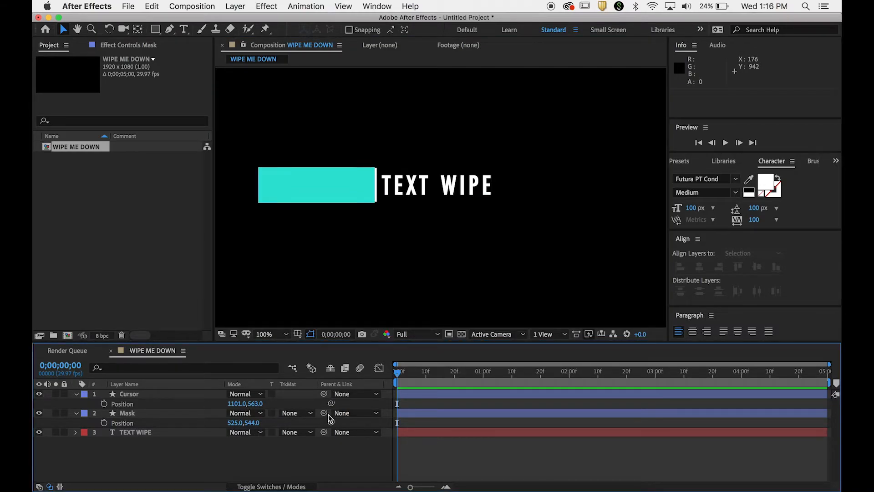
# Parent the Mask layer to the Cursor layer and shift the Cursor's position to 1102, 563
pyautogui.moveTo(324, 413); pyautogui.dragTo(193, 394)
pyautogui.moveTo(250, 402); pyautogui.dragTo(208, 374)
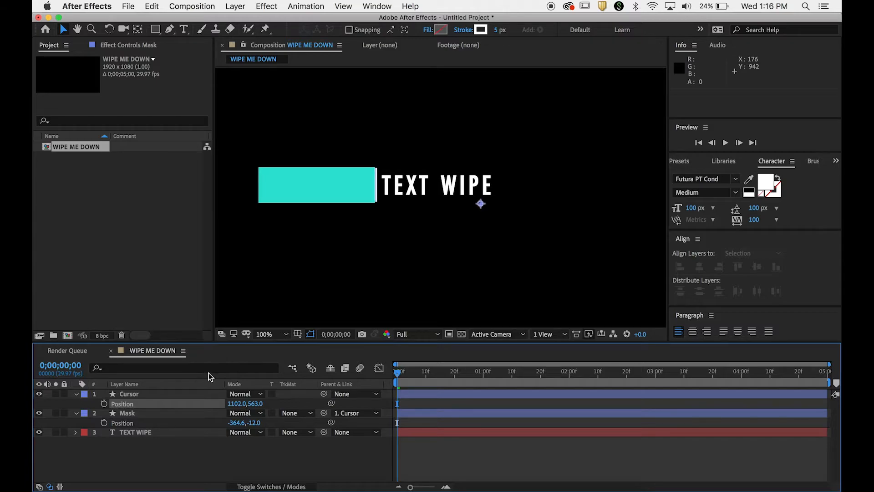
pyautogui.click(202, 393)
pyautogui.click(176, 475)
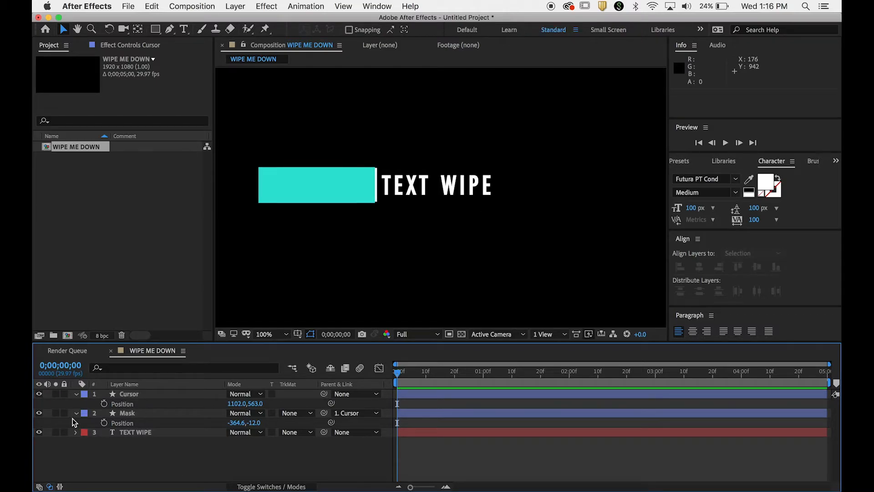
# Collapse the Cursor and Mask properties and set the TEXT WIPE layer's track matte to Alpha Matte "Mask"
pyautogui.click(76, 395)
pyautogui.click(75, 403)
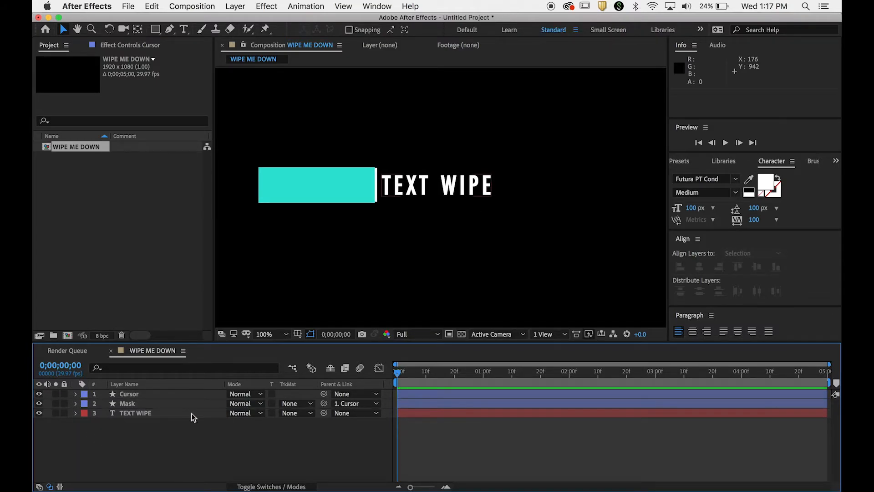
pyautogui.click(294, 413)
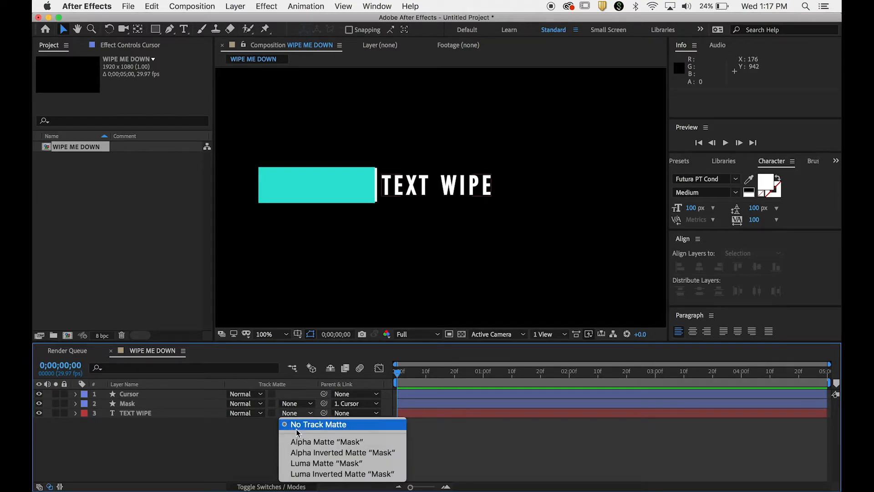
pyautogui.click(303, 442)
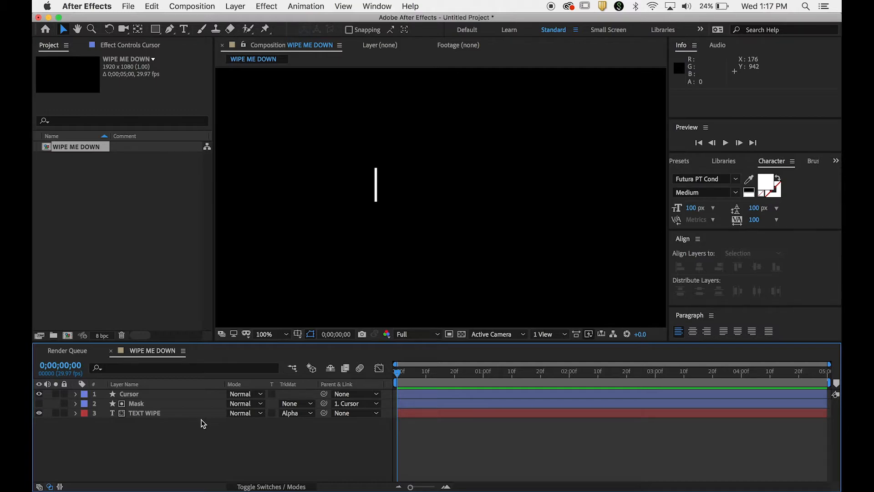
# Keyframe the Cursor layer's position from its current spot at 0;00;00;00 to 1533, 563 at 0;00;02;00
pyautogui.click(148, 394)
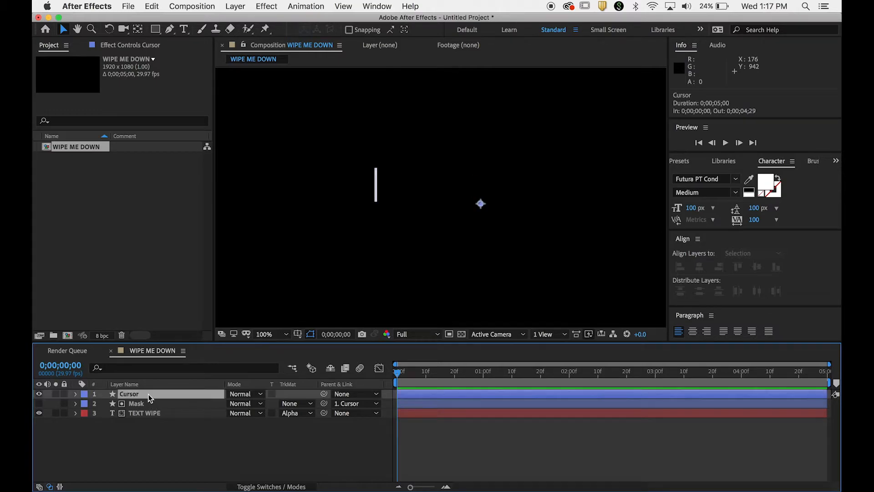
pyautogui.press('p')
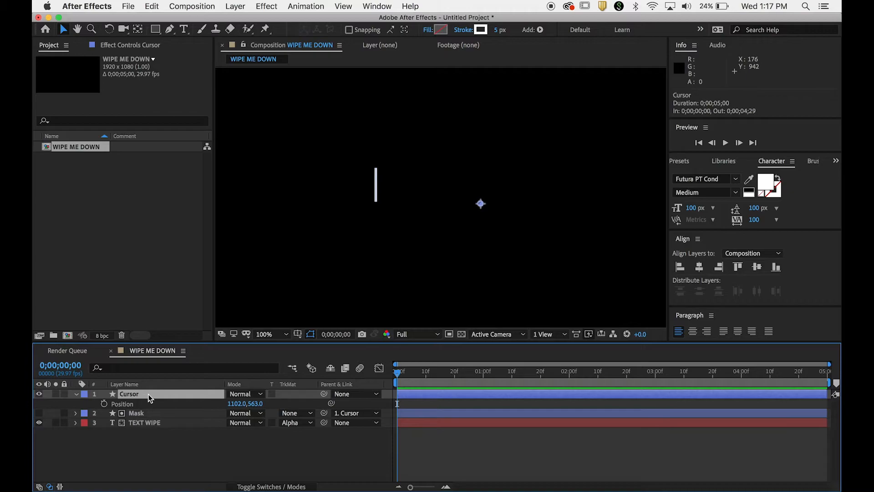
pyautogui.click(104, 404)
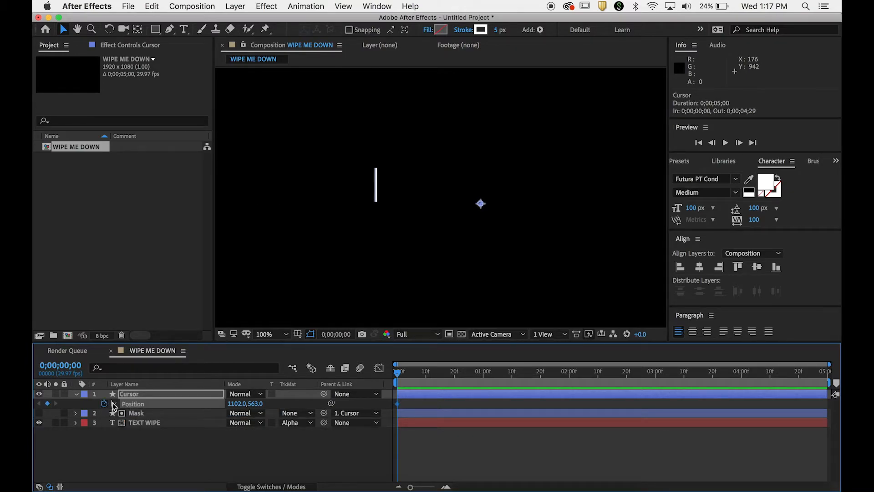
pyautogui.moveTo(397, 375); pyautogui.dragTo(570, 387)
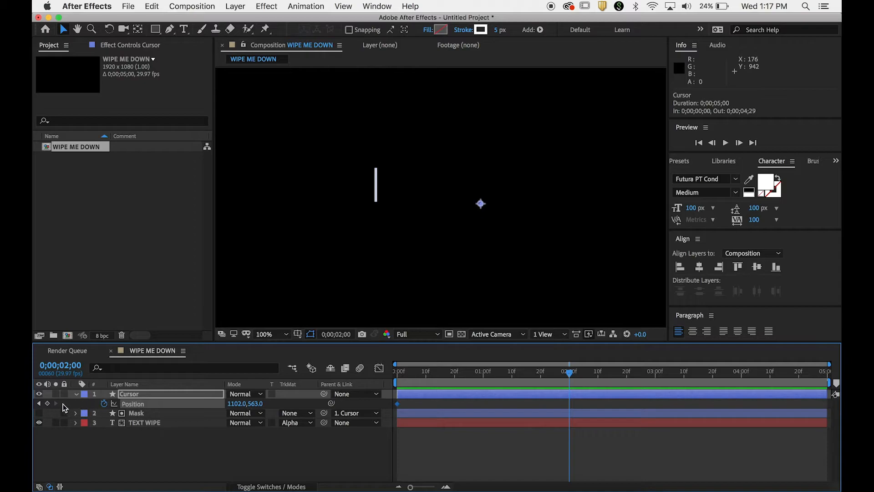
pyautogui.moveTo(236, 403); pyautogui.dragTo(441, 369)
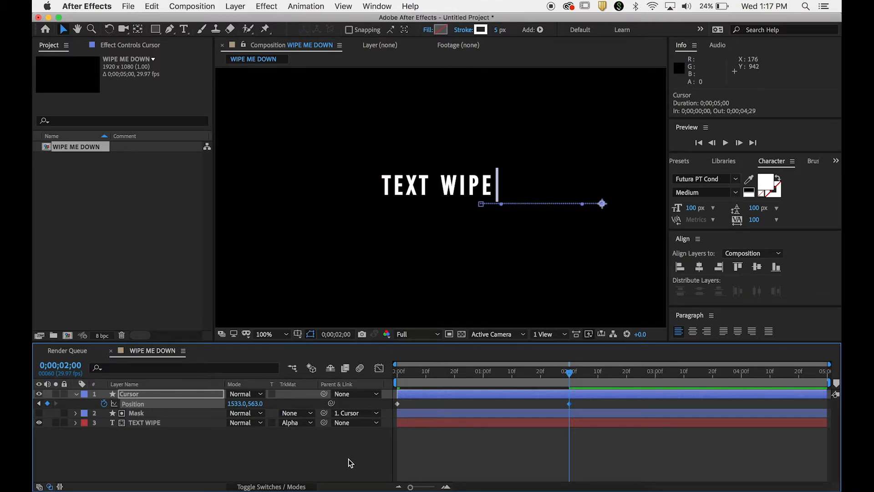
# Briefly show the Mask layer to check its coverage of the text, and preview the wipe from the start
pyautogui.click(40, 413)
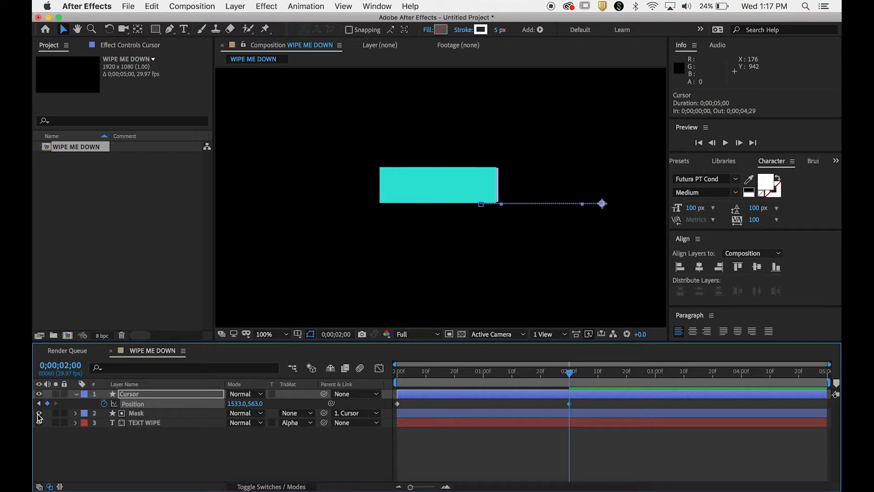
pyautogui.click(39, 413)
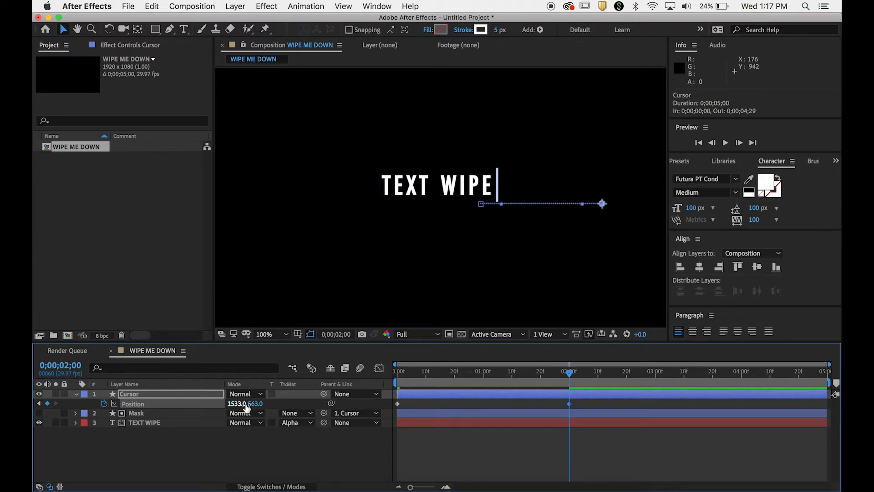
pyautogui.moveTo(570, 376); pyautogui.dragTo(383, 362)
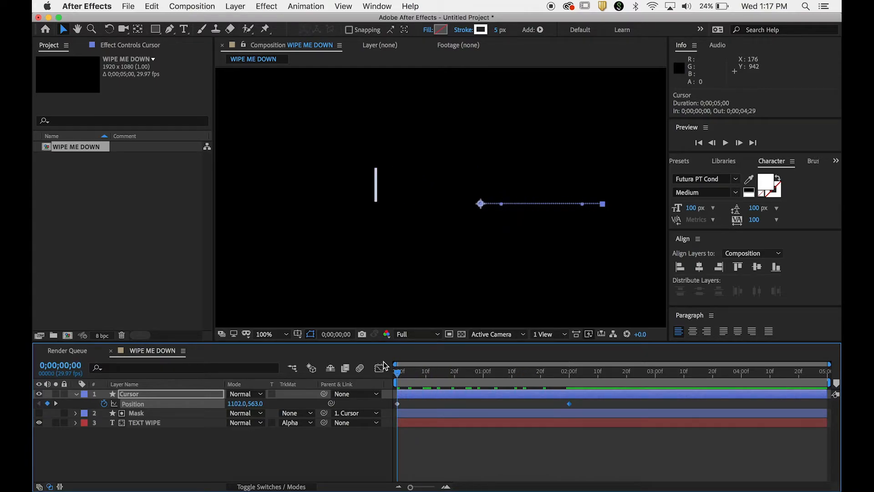
pyautogui.press('space')
pyautogui.press('space')
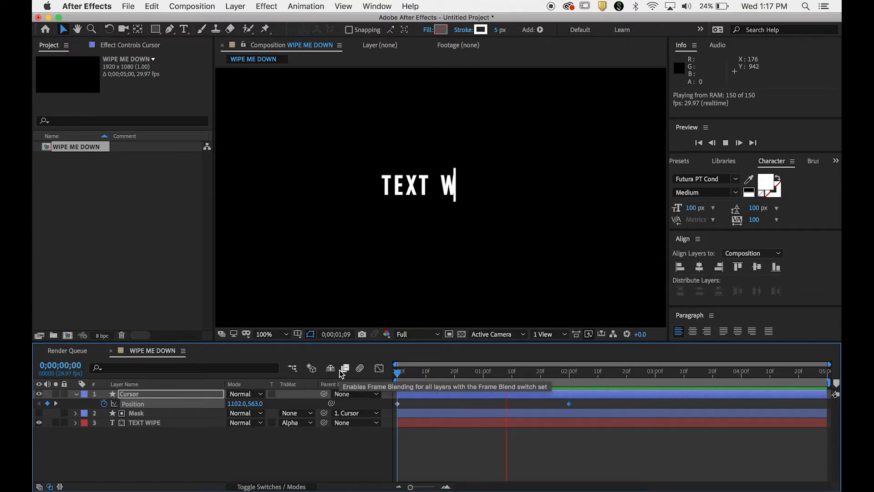
pyautogui.press('space')
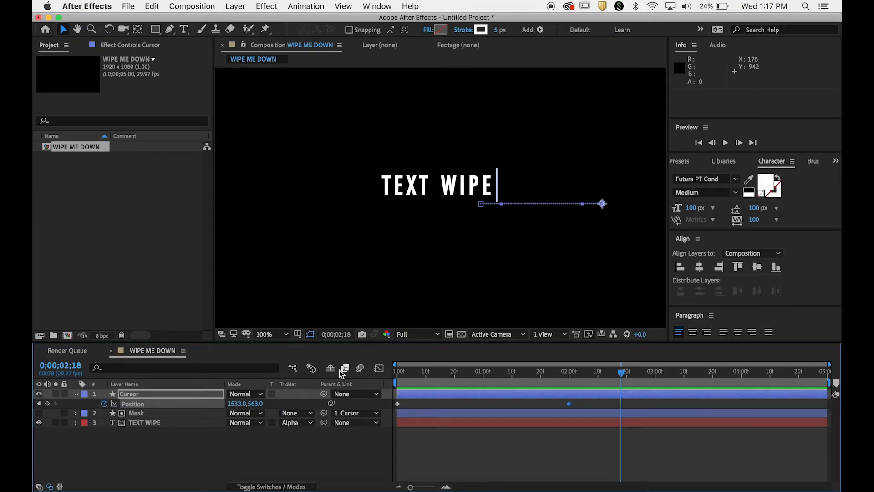
# Apply Easy Ease to both position keyframes of the Cursor layer
pyautogui.click(288, 460)
pyautogui.moveTo(579, 399); pyautogui.dragTo(393, 411)
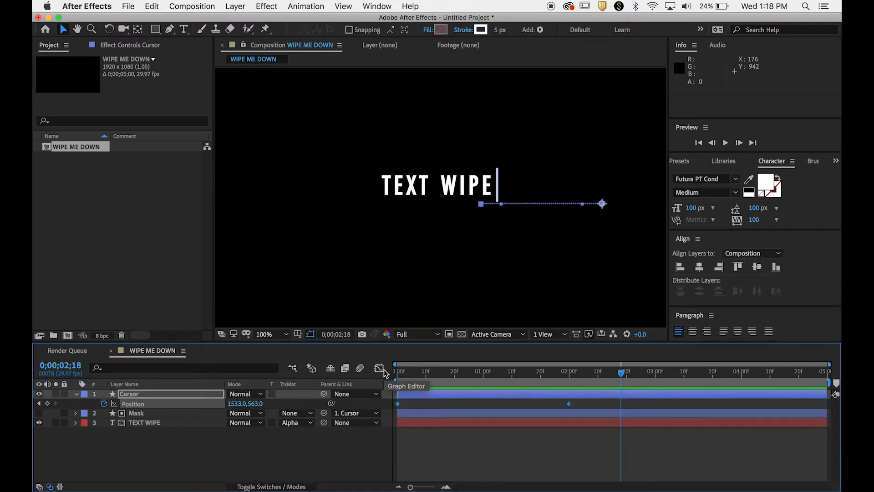
pyautogui.rightClick(398, 404)
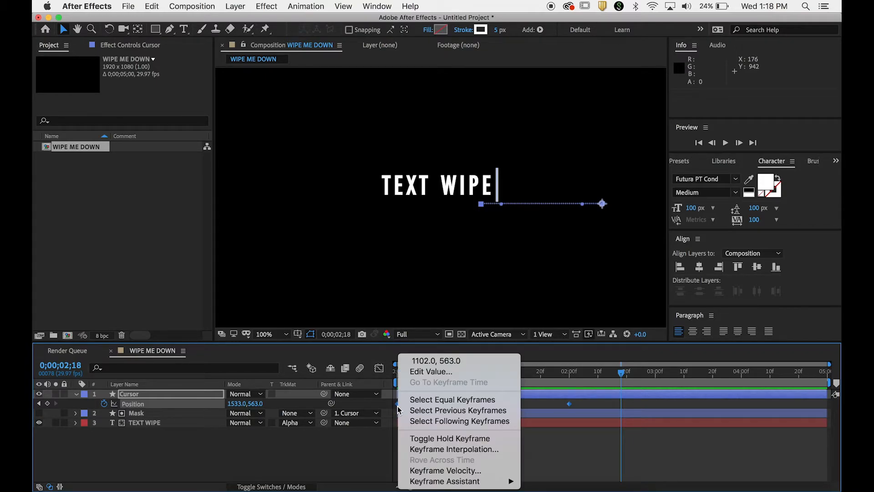
pyautogui.moveTo(444, 481)
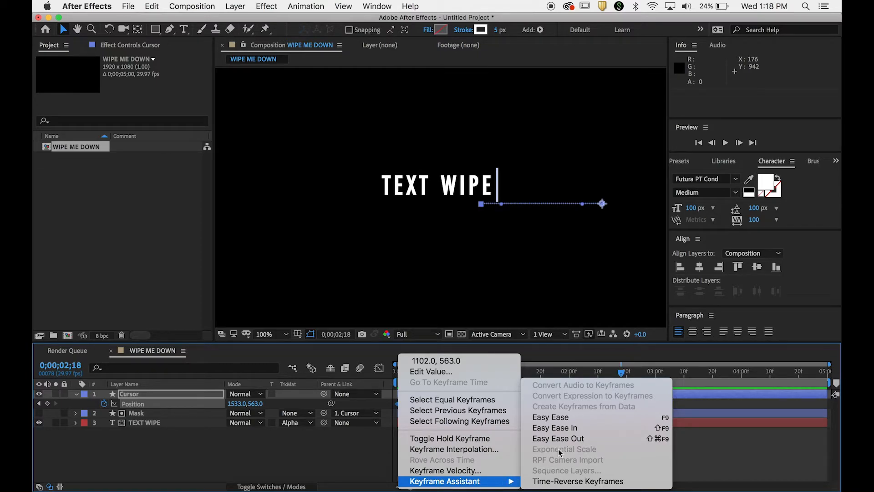
pyautogui.click(567, 419)
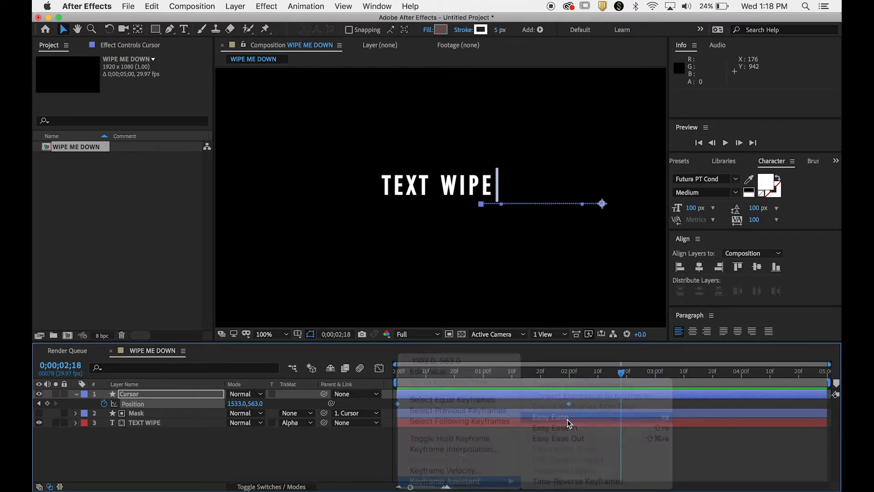
# Play the eased text wipe repeatedly from the first frame to review its motion
pyautogui.moveTo(622, 374); pyautogui.dragTo(386, 400)
pyautogui.press('space')
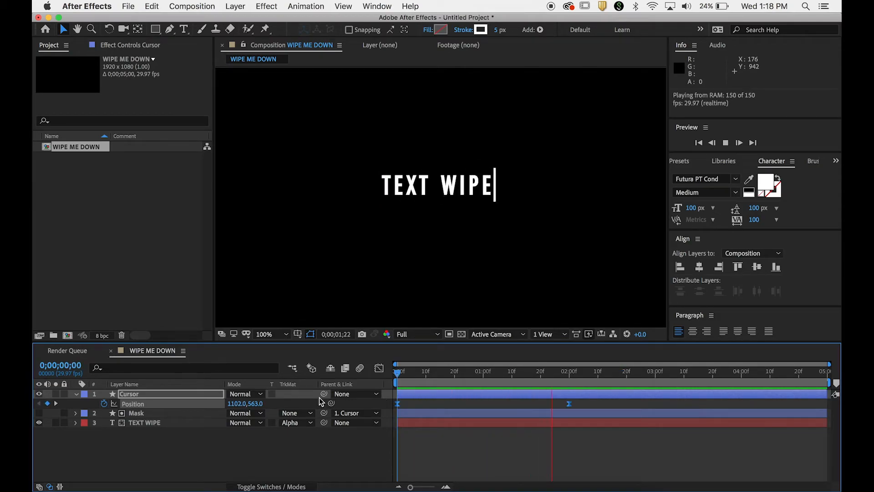
pyautogui.press('space')
pyautogui.moveTo(603, 373); pyautogui.dragTo(350, 375)
pyautogui.press('space')
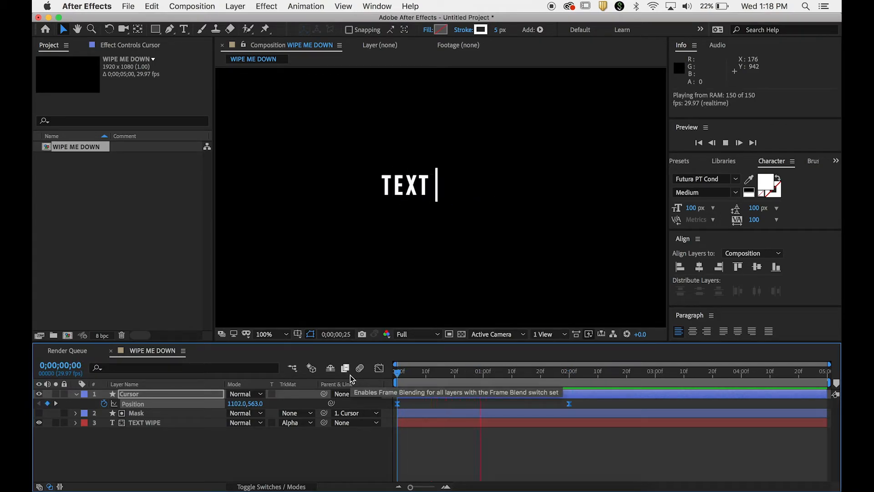
pyautogui.press('space')
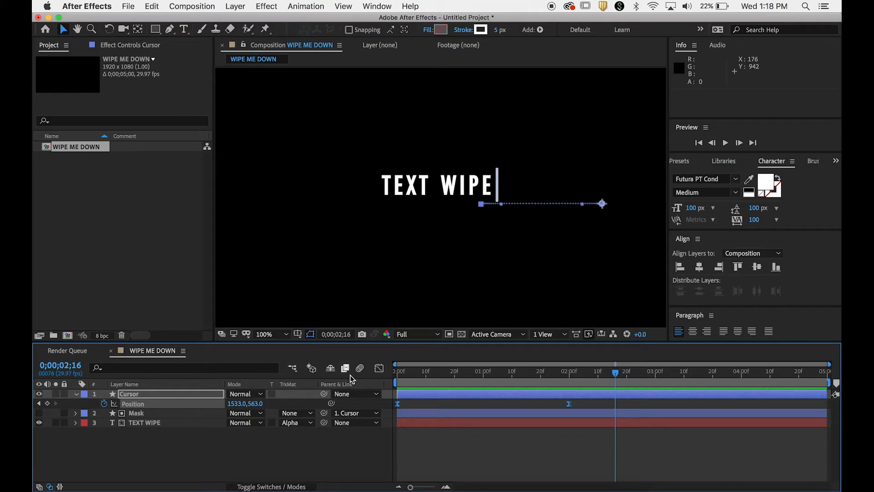
pyautogui.moveTo(616, 374); pyautogui.dragTo(311, 368)
pyautogui.press('space')
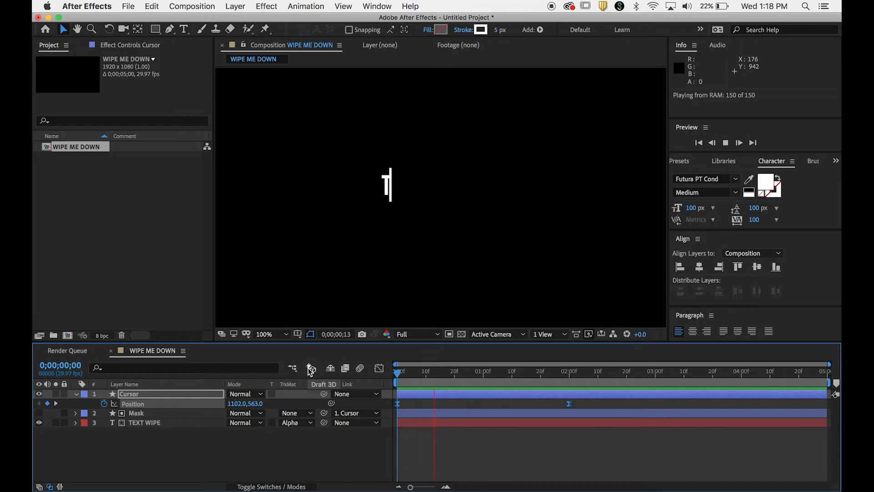
# Stop the preview, show the Cursor layer's position speed graph, and select the first position keyframe
pyautogui.press('space')
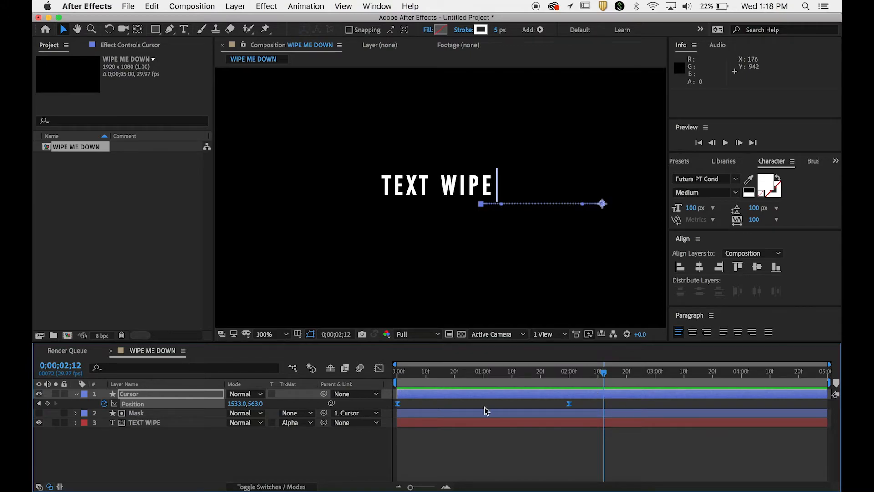
pyautogui.click(379, 368)
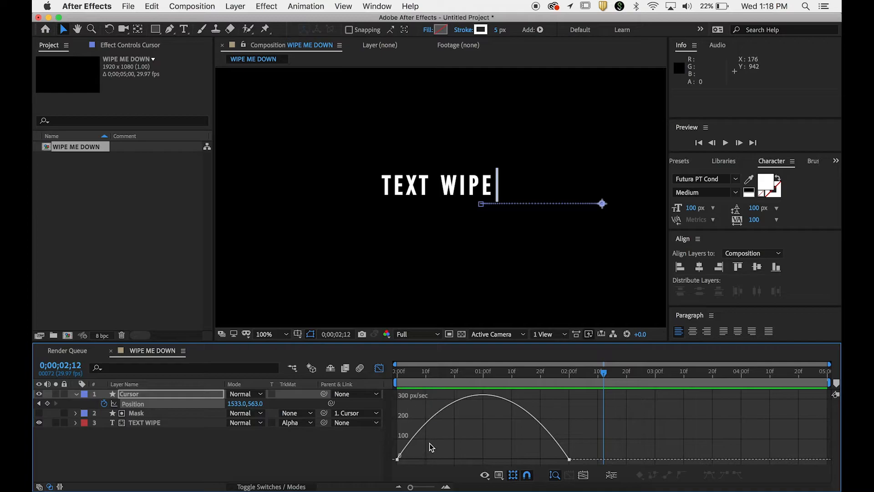
pyautogui.click(398, 459)
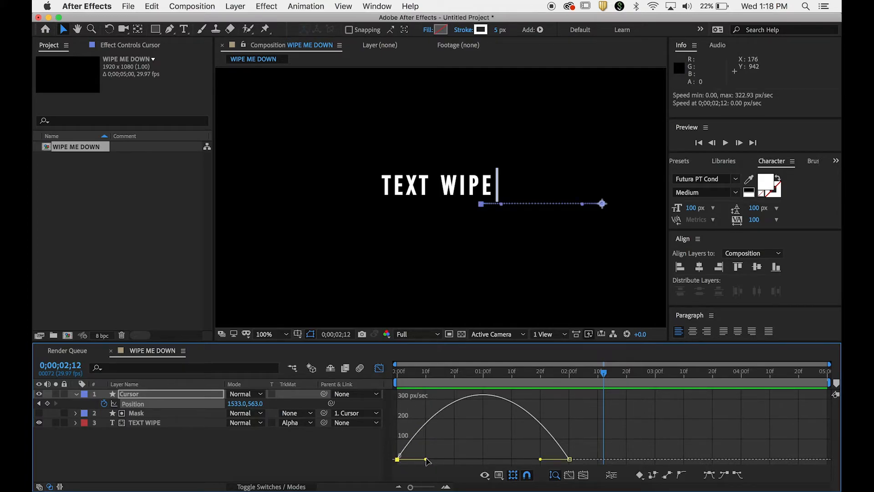
# Try a slower start by extending the first keyframe's ease handle to about 0;00;01;00, preview it, and undo the change
pyautogui.moveTo(426, 461); pyautogui.dragTo(490, 459)
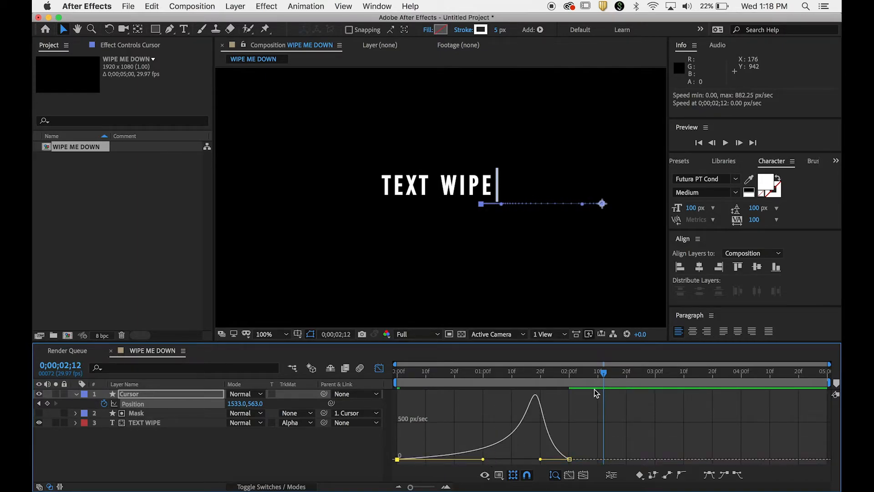
pyautogui.press('space')
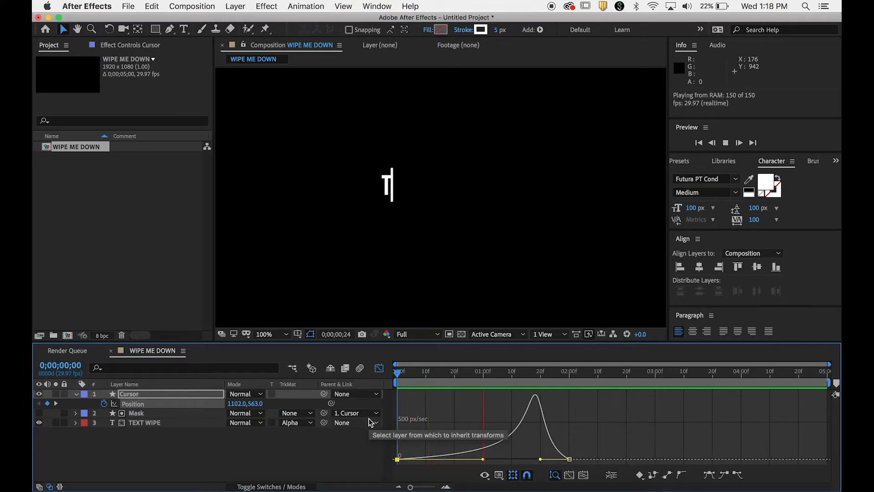
pyautogui.press('space')
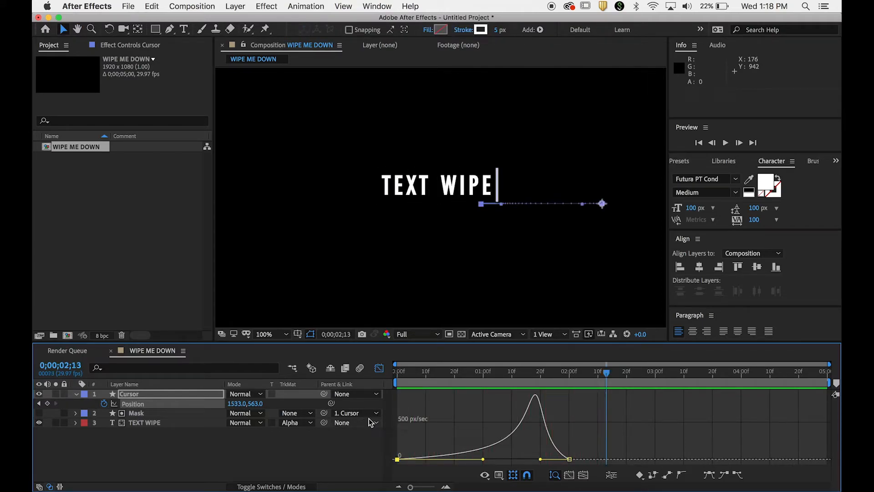
pyautogui.press('super+z')
# Try a slower finish by extending the last keyframe's ease handle back to about 0;00;01;00, preview it, and undo the change
pyautogui.moveTo(541, 459); pyautogui.dragTo(471, 460)
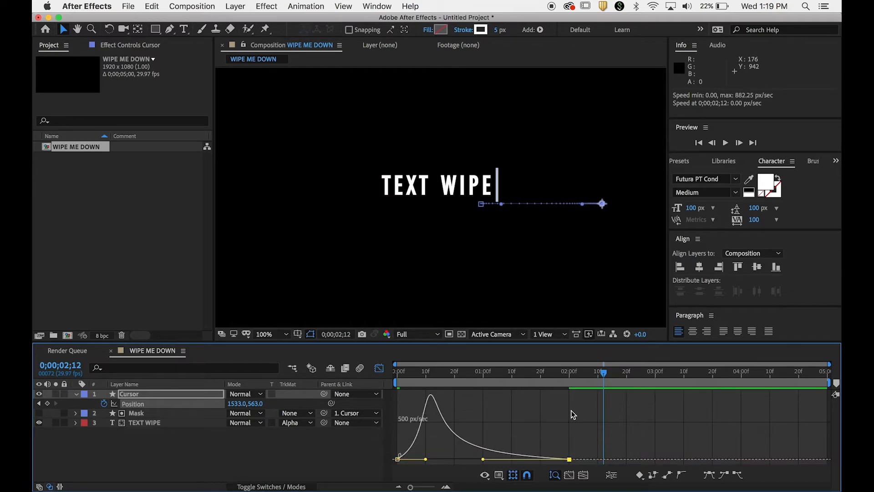
pyautogui.press('Home')
pyautogui.press('space')
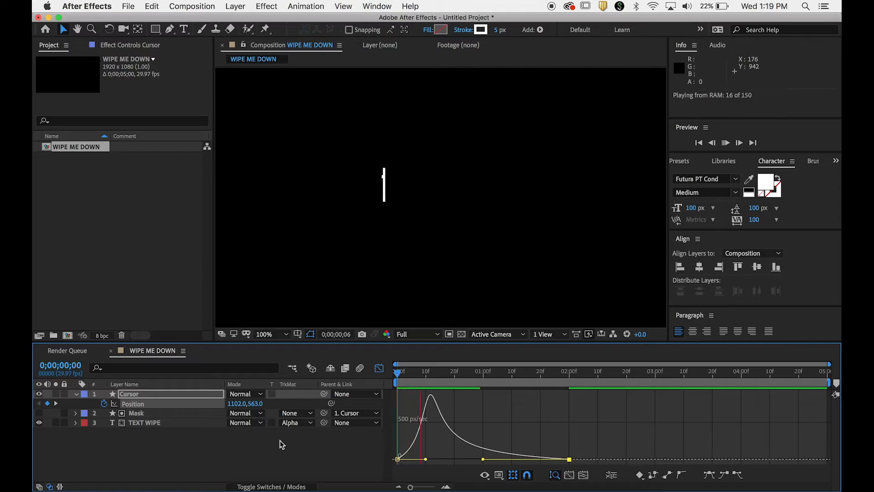
pyautogui.press('space')
pyautogui.press('super+z')
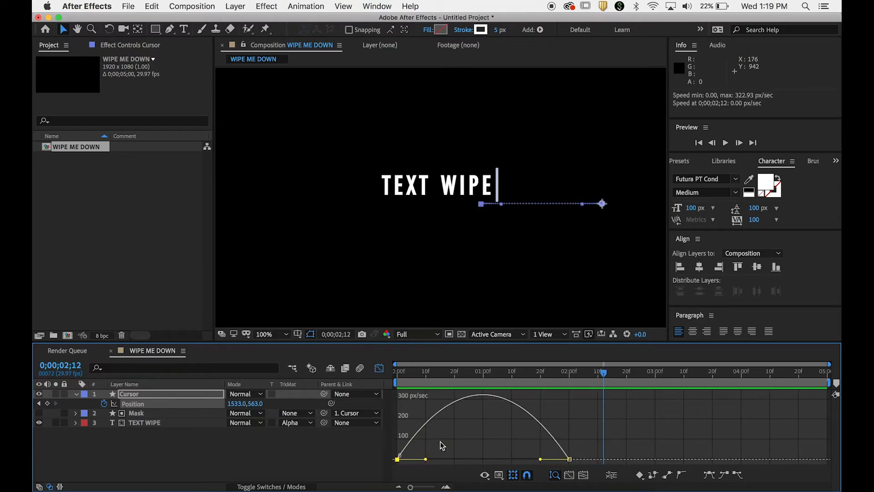
# Extend both keyframes' ease handles towards each other so the Cursor's speed peaks sharply near 0;00;01;00, and preview the wipe
pyautogui.moveTo(443, 460); pyautogui.dragTo(472, 460)
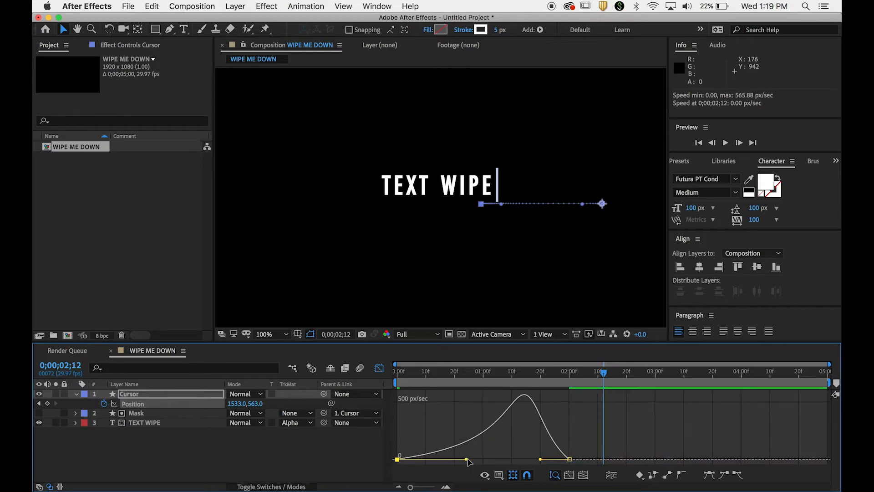
pyautogui.moveTo(539, 459); pyautogui.dragTo(496, 460)
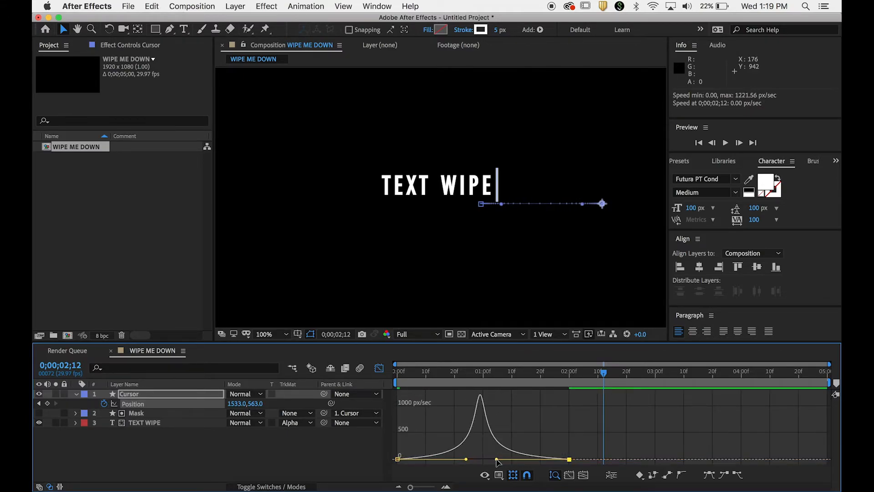
pyautogui.press('space')
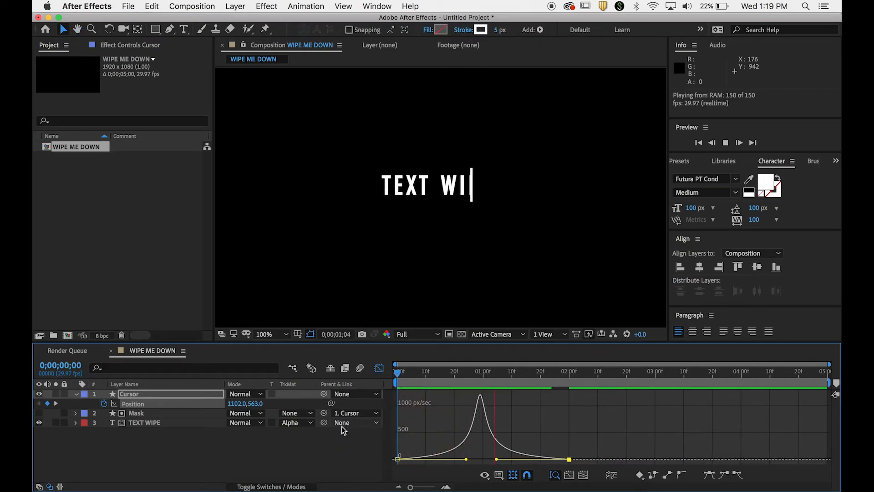
pyautogui.press('space')
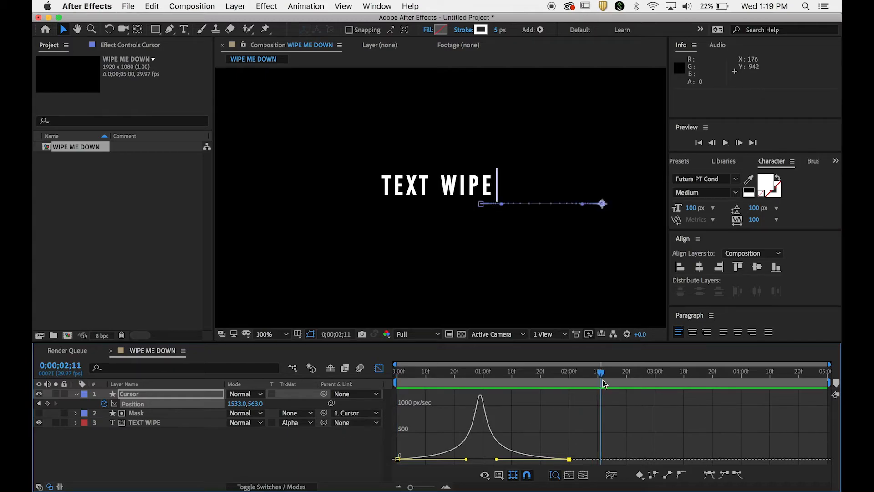
pyautogui.press('space')
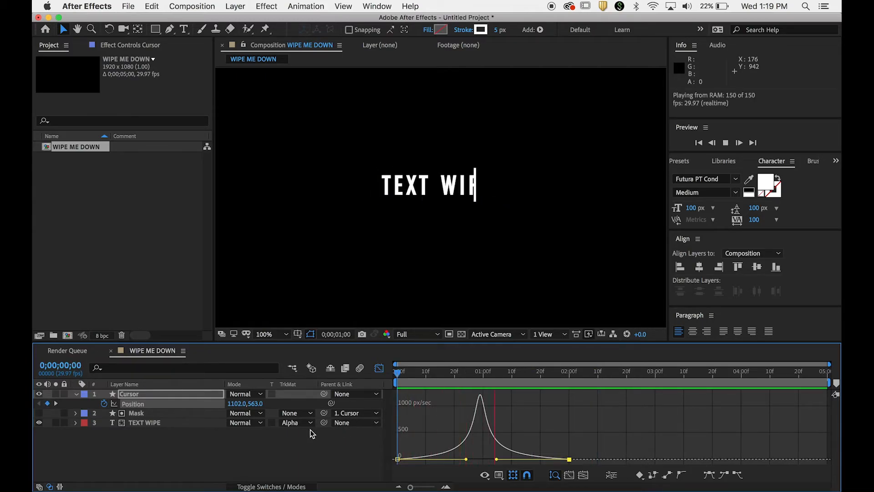
pyautogui.press('space')
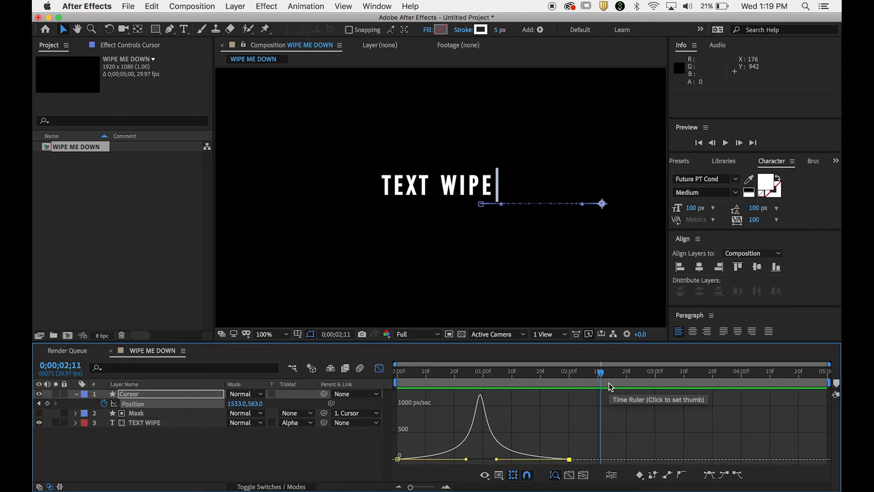
# Leave the speed graph for the layer bars and scrub the wipe, ending at 0;00;03;00
pyautogui.moveTo(608, 384); pyautogui.dragTo(805, 386)
pyautogui.hotkey('shift', 'F3')
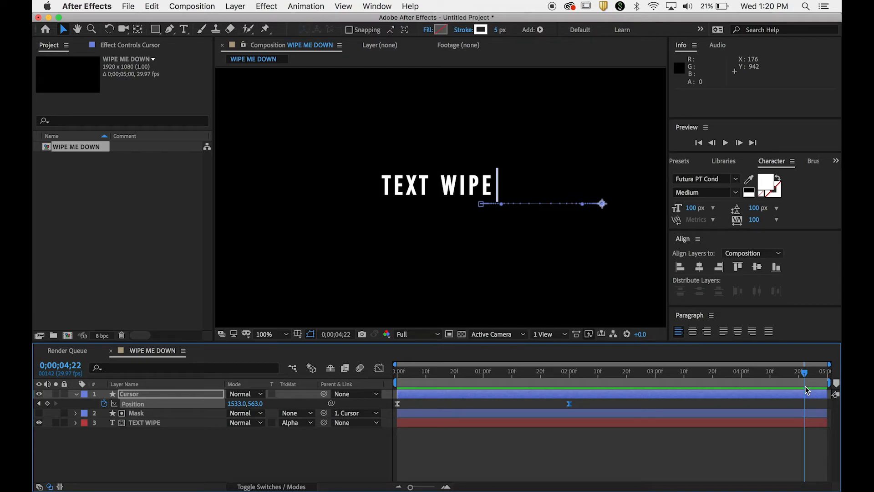
pyautogui.press('space')
pyautogui.moveTo(426, 372); pyautogui.dragTo(598, 377)
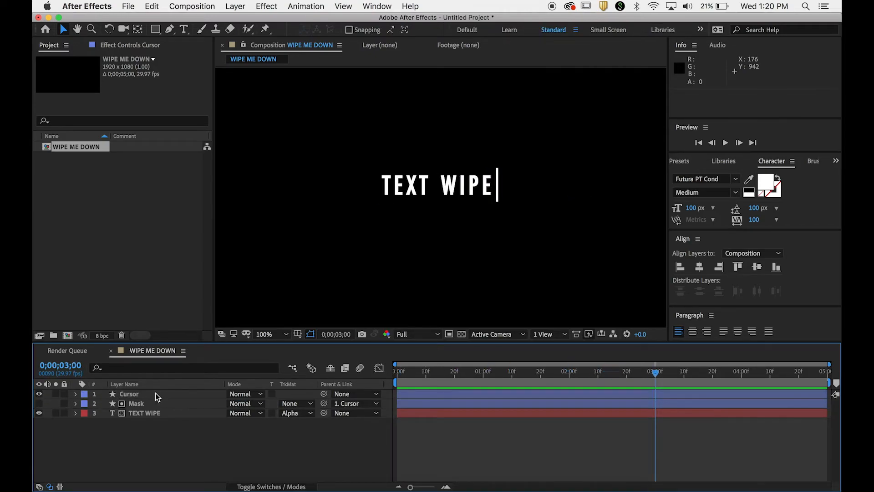
# Pre-compose the Cursor, Mask and TEXT WIPE layers as WIPE ME DOWN_FINAL, moving all attributes into the new composition
pyautogui.press('super+a')
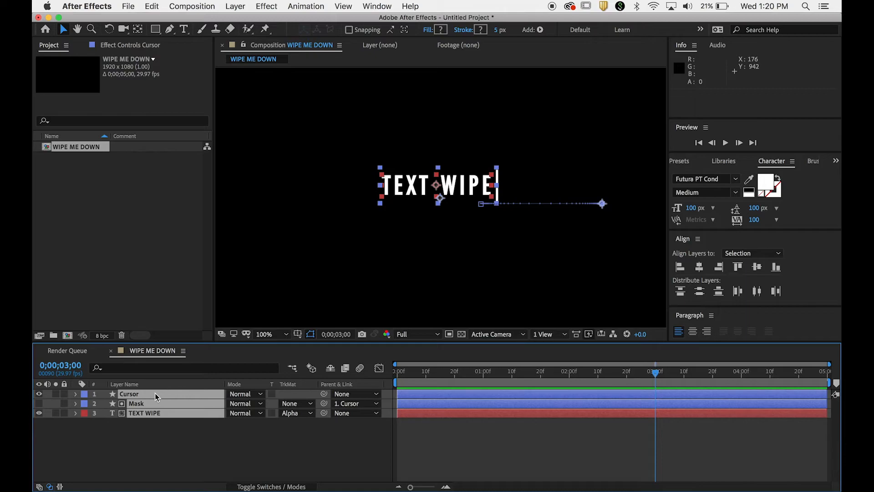
pyautogui.rightClick(157, 400)
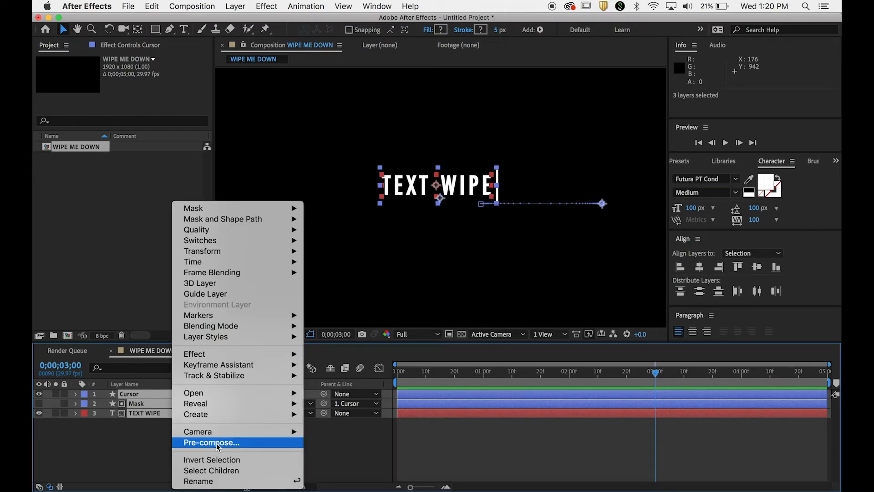
pyautogui.click(216, 443)
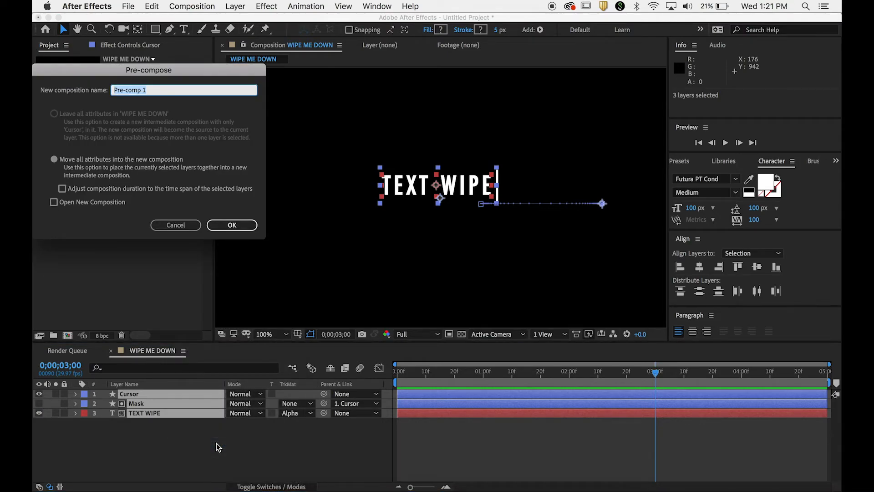
pyautogui.write('WIPE ME DOWN_FINAL')
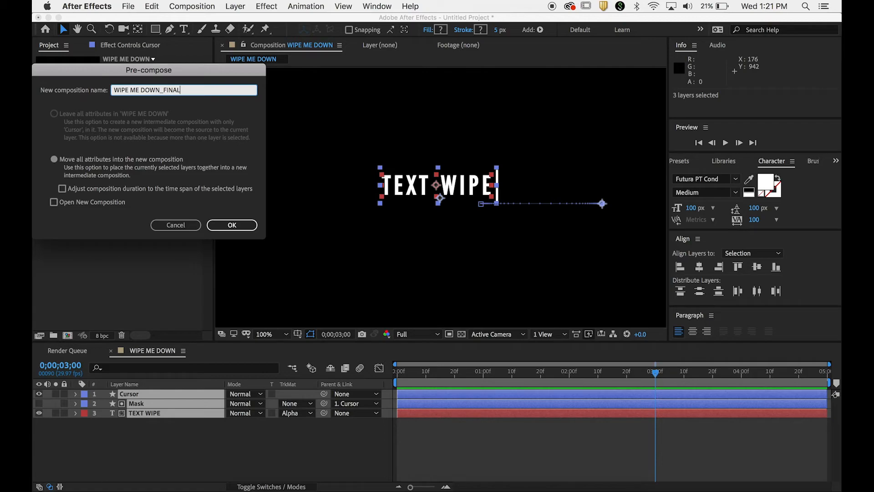
pyautogui.click(57, 163)
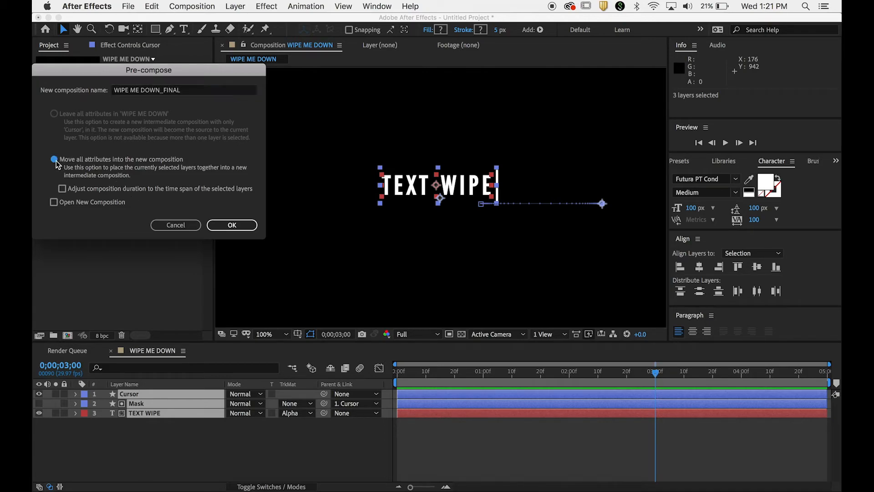
pyautogui.click(232, 225)
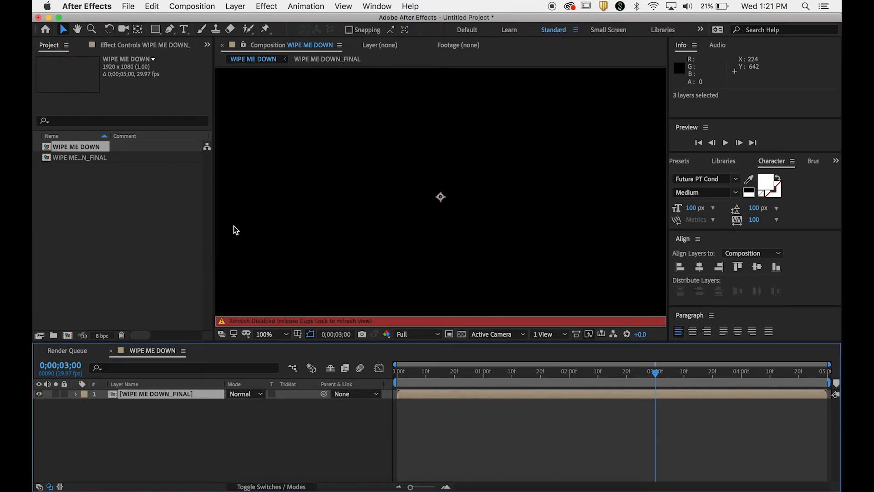
# Preview the pre-composed text wipe from the first frame and return to 0;00;00;00
pyautogui.click(259, 444)
pyautogui.press('Home')
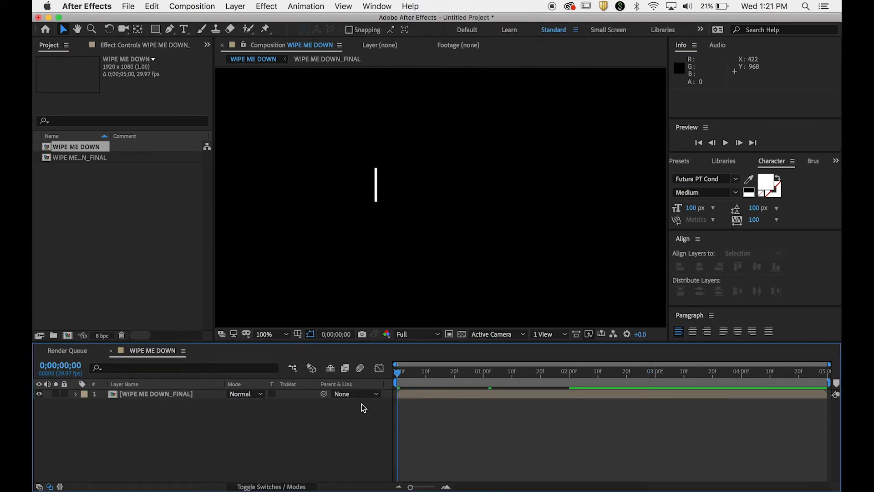
pyautogui.press('space')
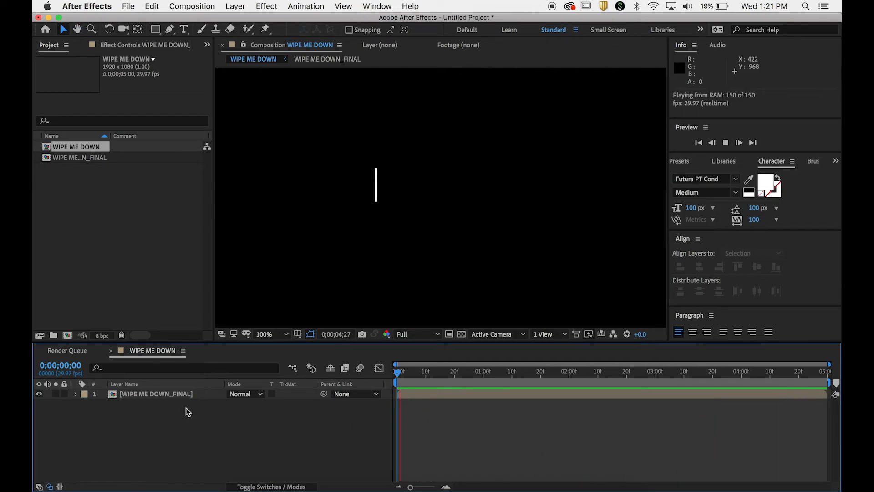
pyautogui.press('space')
pyautogui.moveTo(596, 375); pyautogui.dragTo(384, 408)
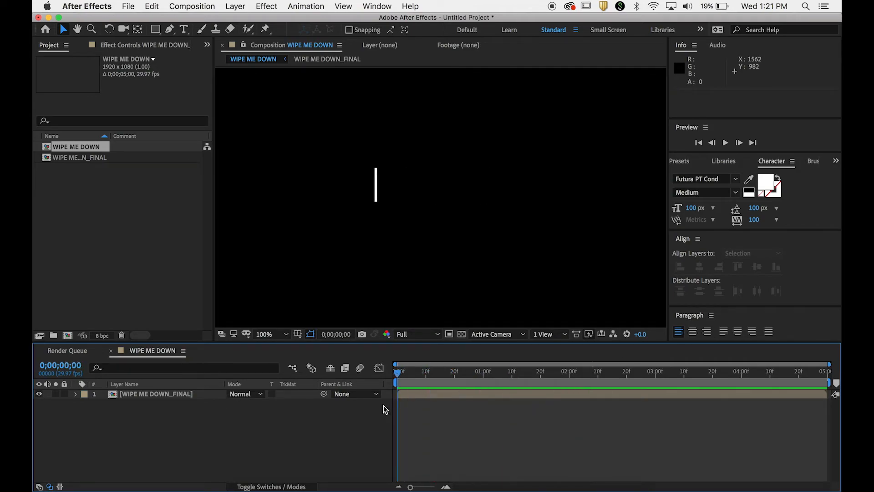
# Enable time remapping on the WIPE ME DOWN_FINAL layer and add a Time Remap keyframe at 0;00;03;00
pyautogui.click(142, 395)
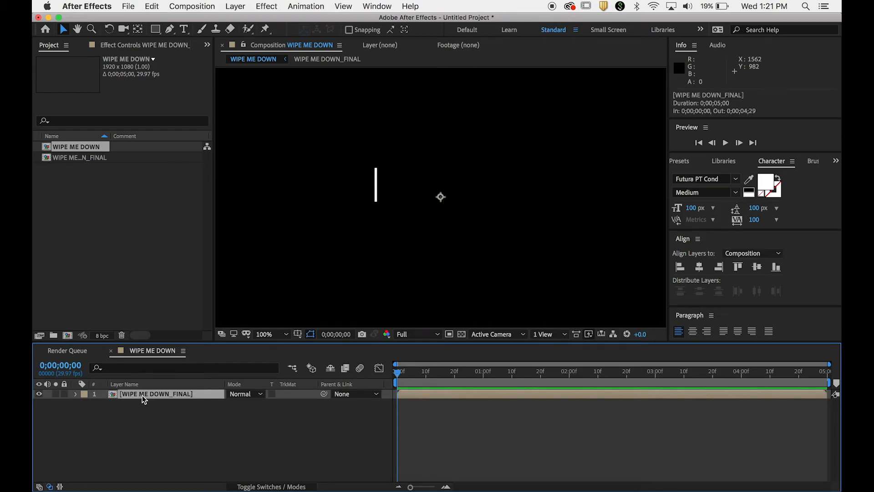
pyautogui.click(234, 5)
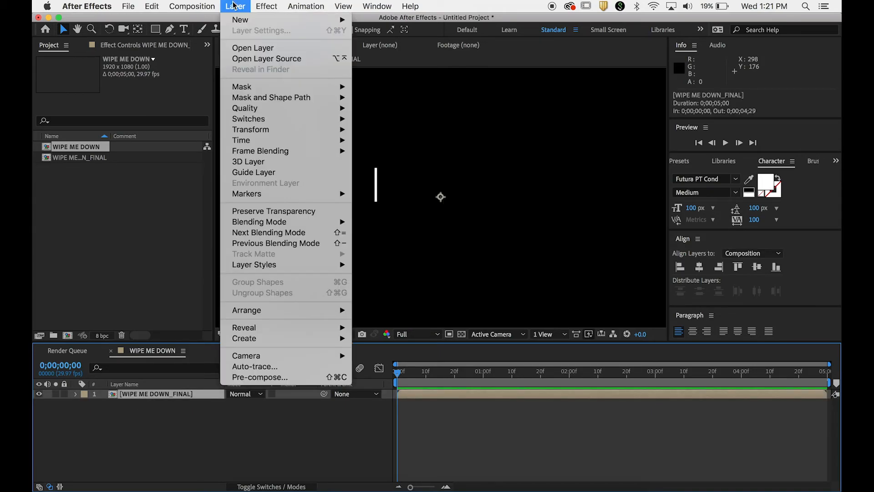
pyautogui.moveTo(295, 140)
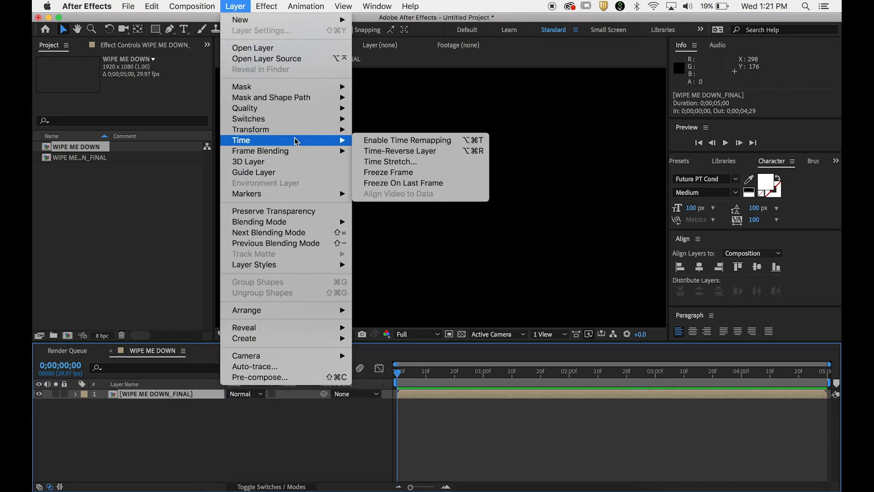
pyautogui.click(371, 142)
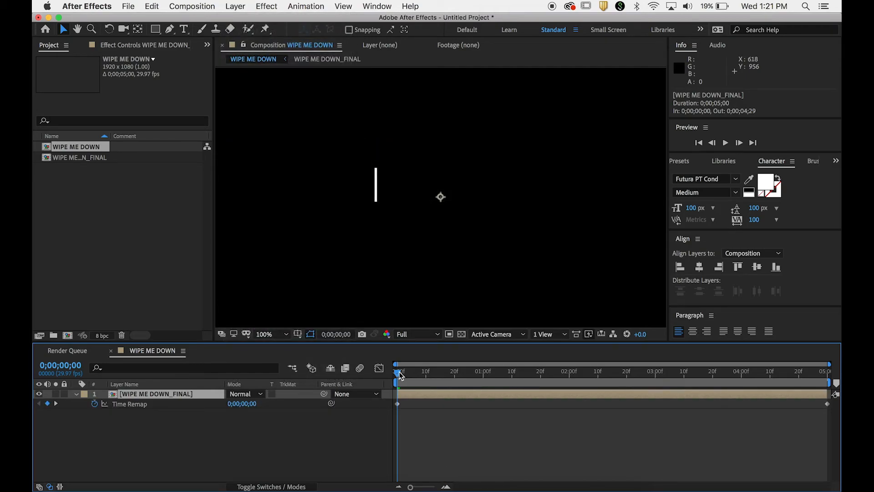
pyautogui.moveTo(401, 375); pyautogui.dragTo(655, 375)
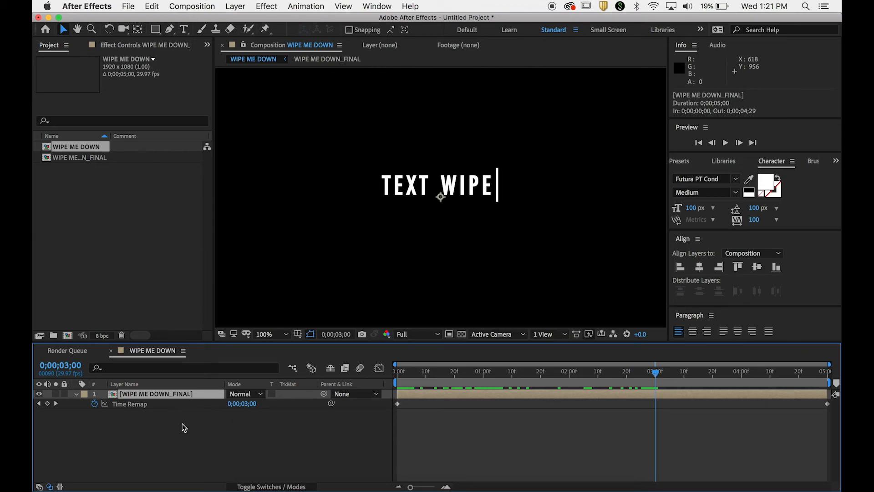
pyautogui.click(47, 403)
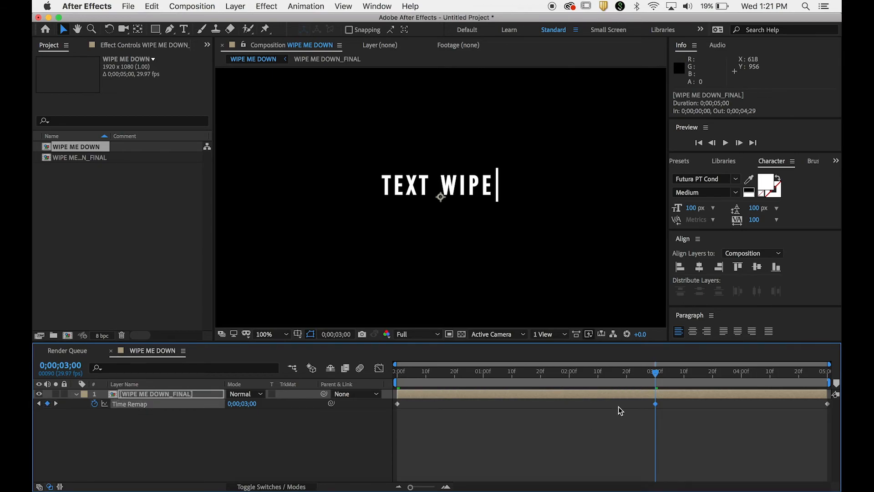
# Set the final Time Remap keyframe's value to 0;00;00;00, shifting it to 0;00;04;29 for editing and back to 0;00;05;00
pyautogui.press('space')
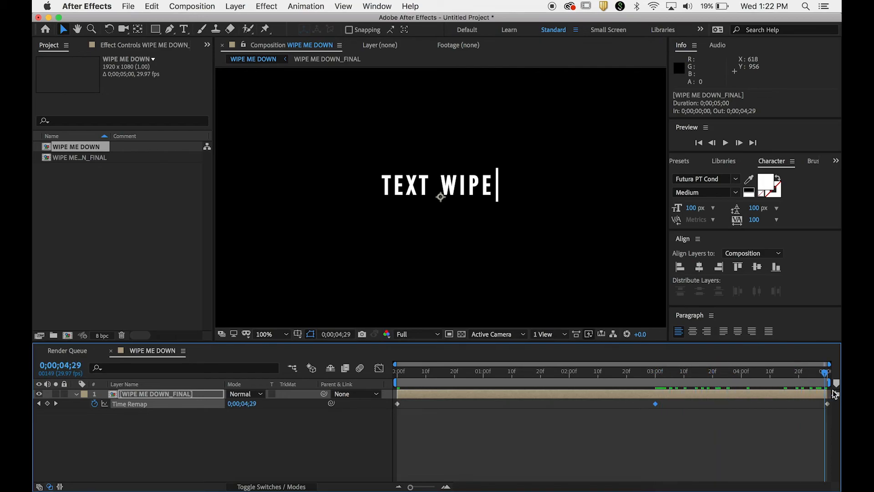
pyautogui.moveTo(828, 403); pyautogui.dragTo(824, 403)
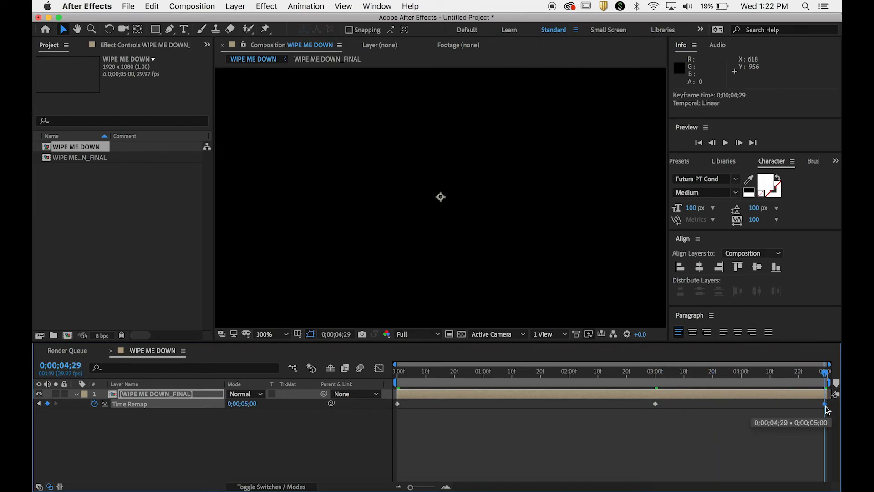
pyautogui.click(246, 404)
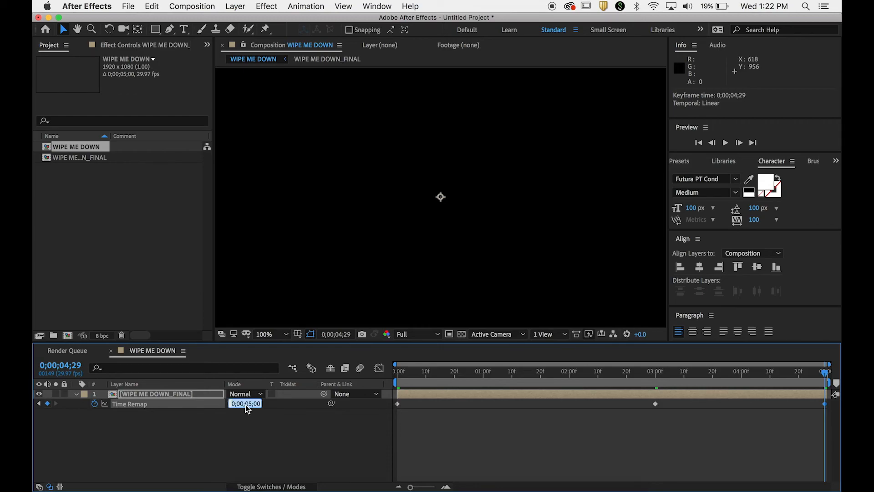
pyautogui.write('0')
pyautogui.press('Return')
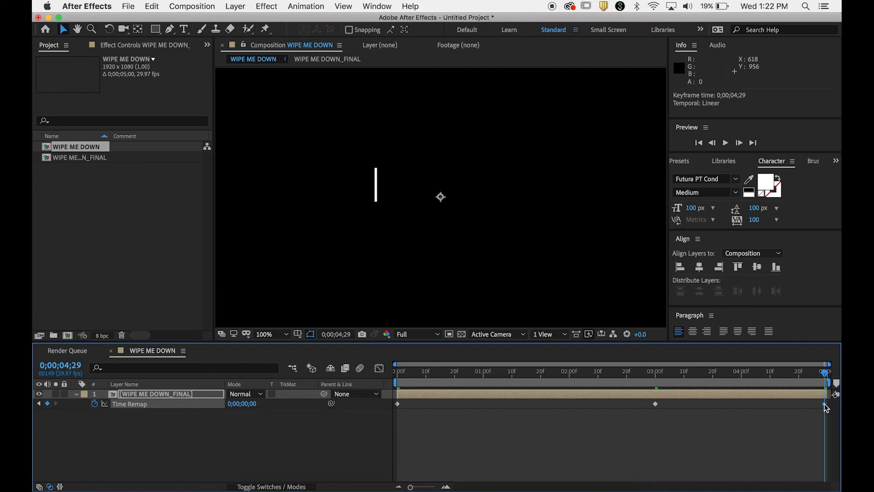
pyautogui.moveTo(824, 403); pyautogui.dragTo(828, 404)
# Play the time-remapped composition from the first frame to check the wipe and its reversal
pyautogui.moveTo(825, 374); pyautogui.dragTo(349, 421)
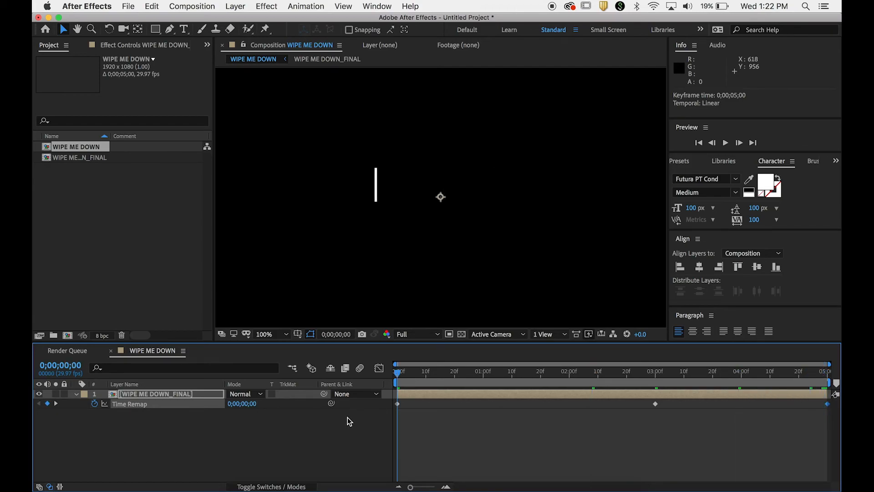
pyautogui.click(326, 455)
pyautogui.press('space')
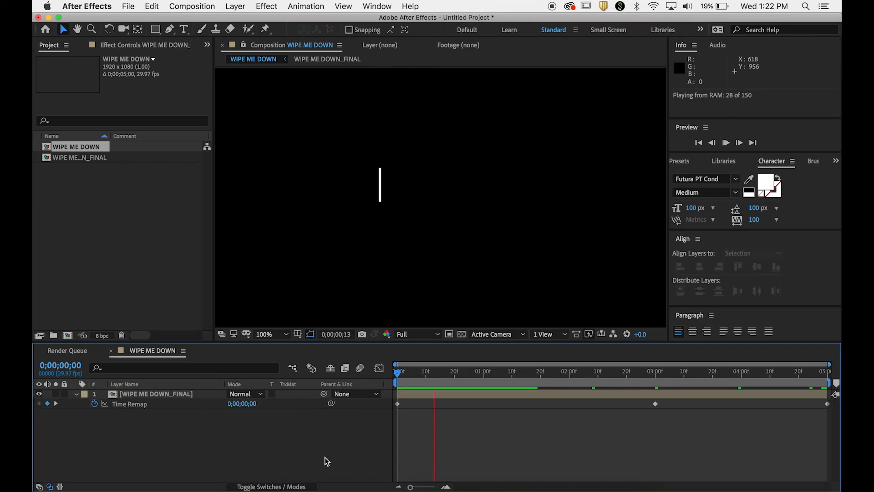